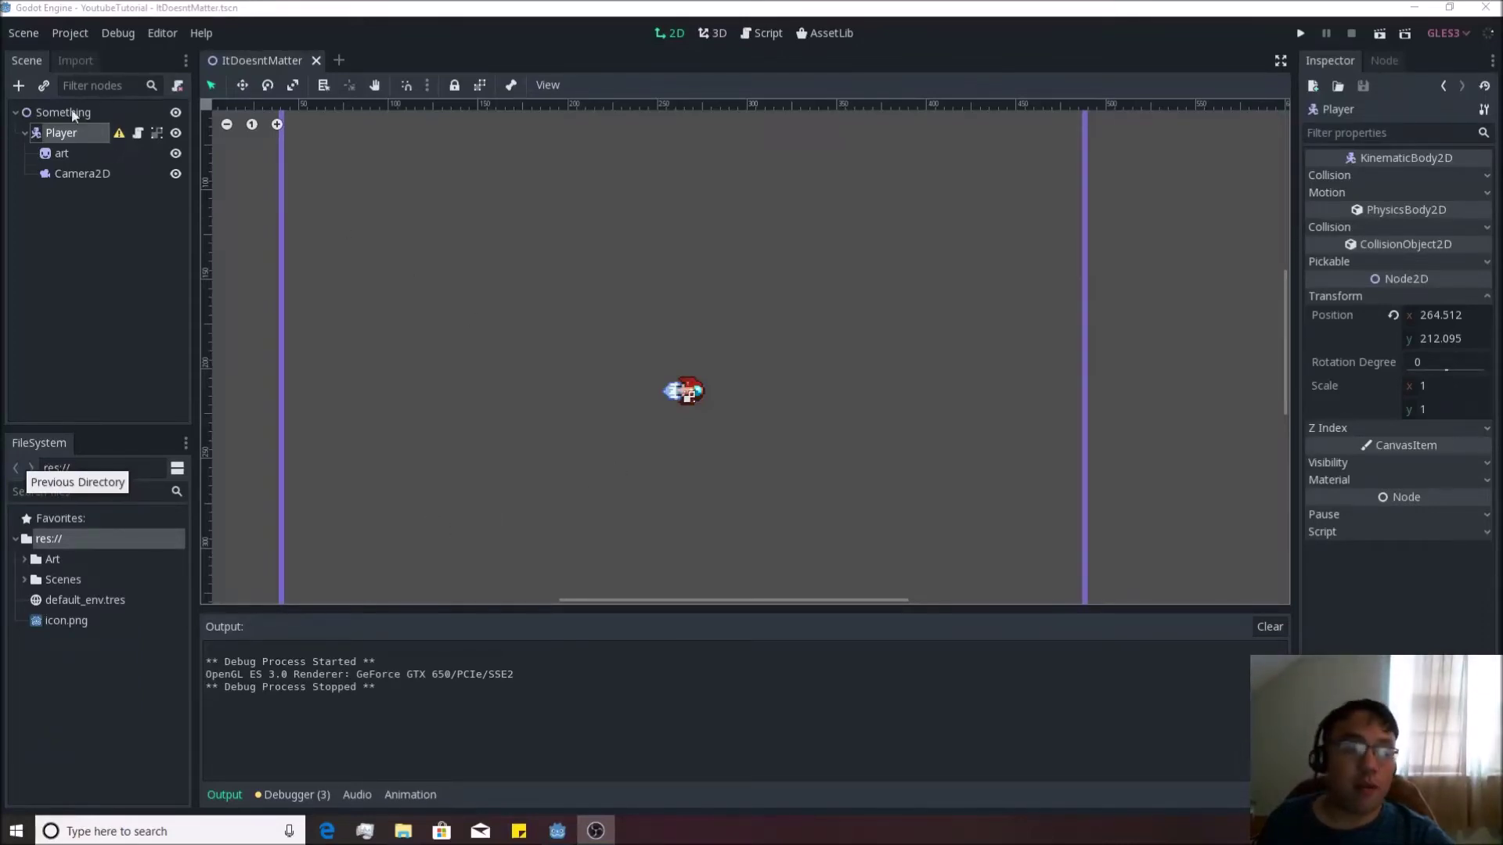
Zoom in on the ship and add a CollisionShape2D child under Player, found by searching 'collision'
{"action": "key", "text": "ctrl+equal"}
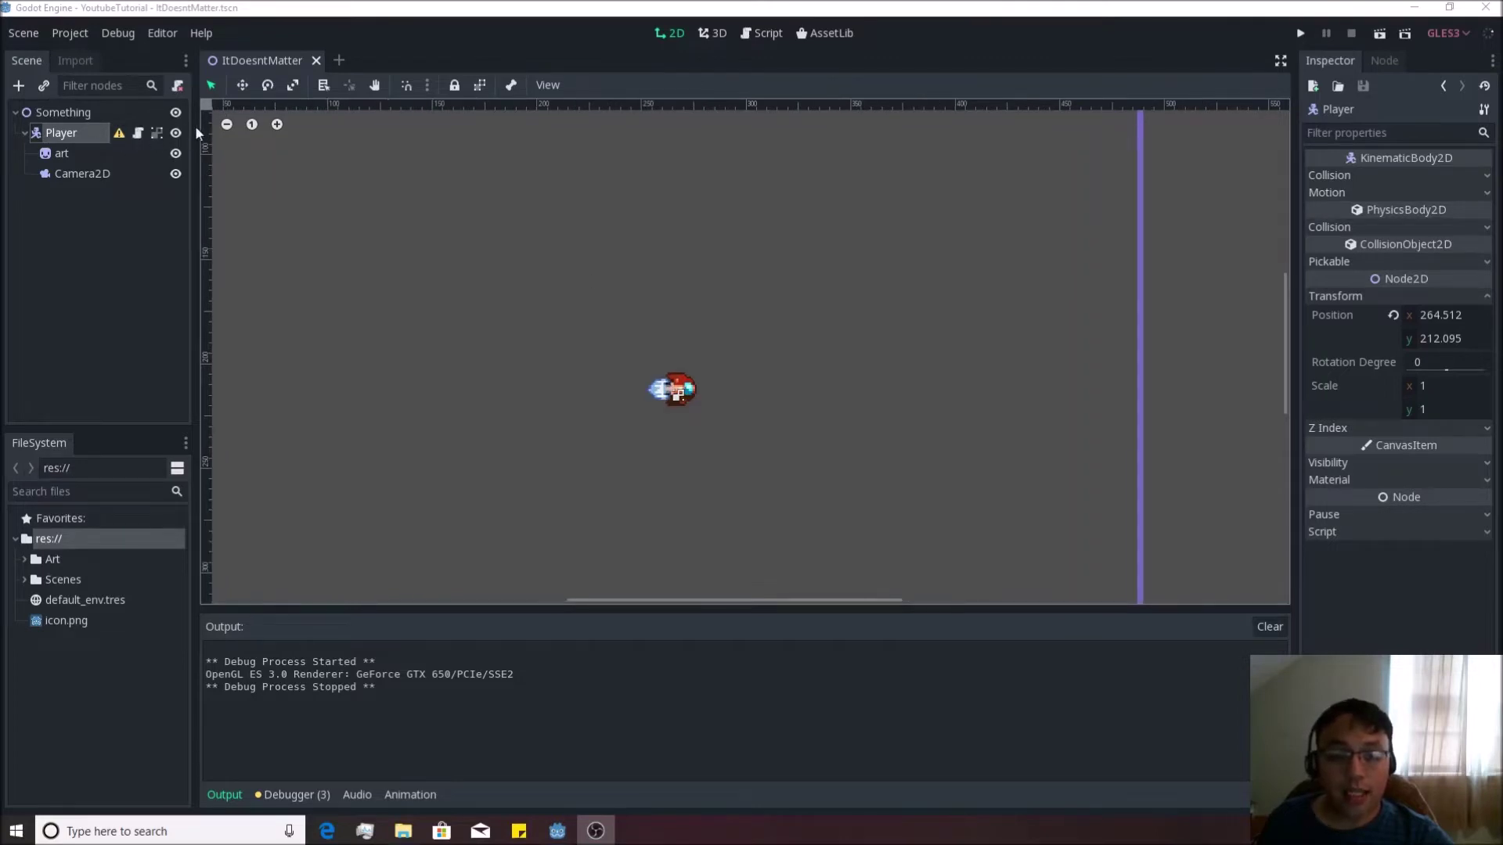
{"action": "key", "text": "ctrl+a"}
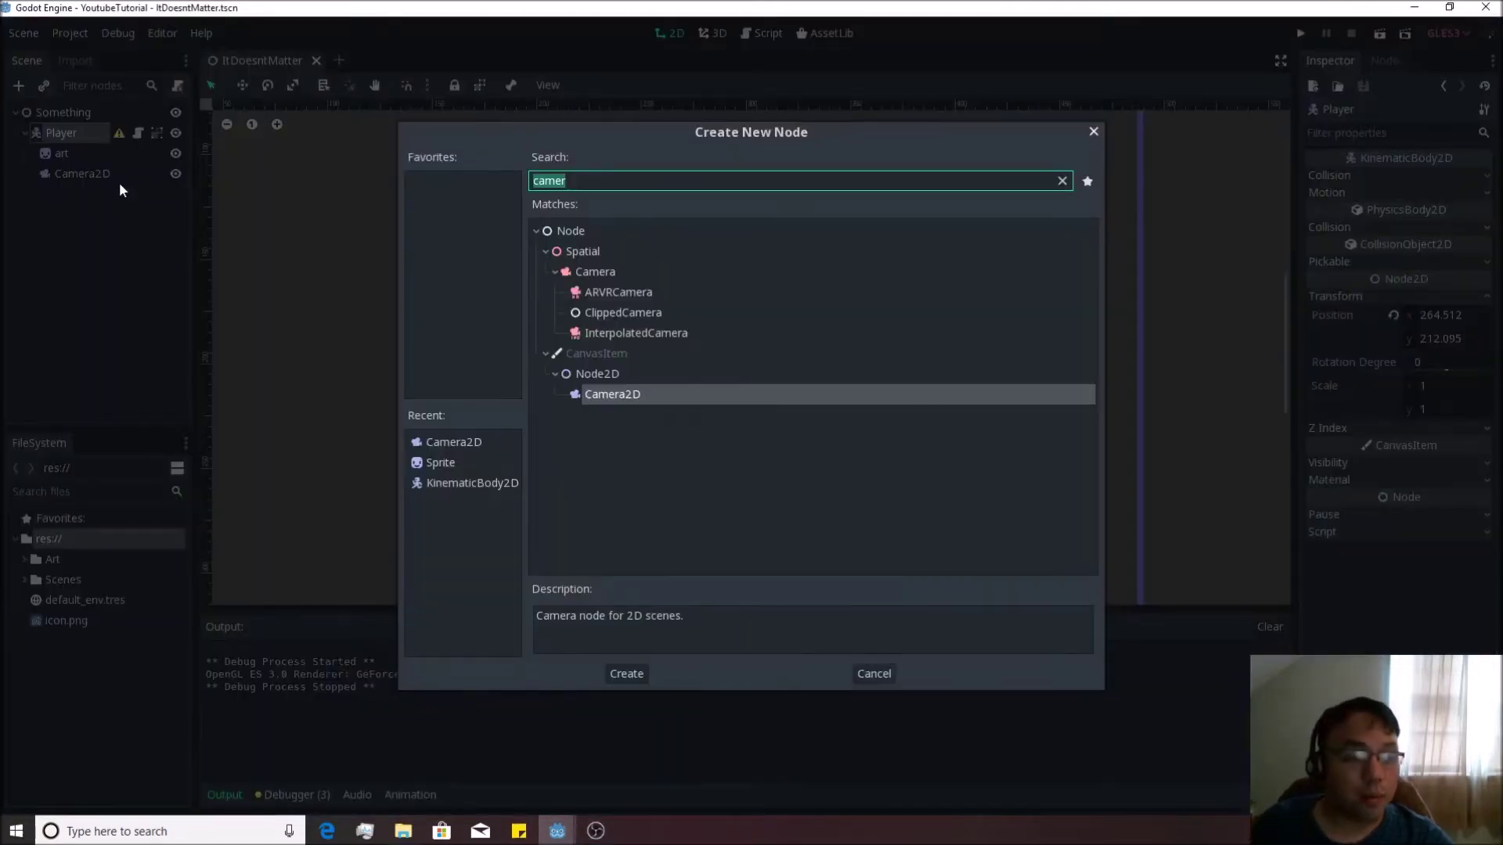
{"action": "type", "text": "collision"}
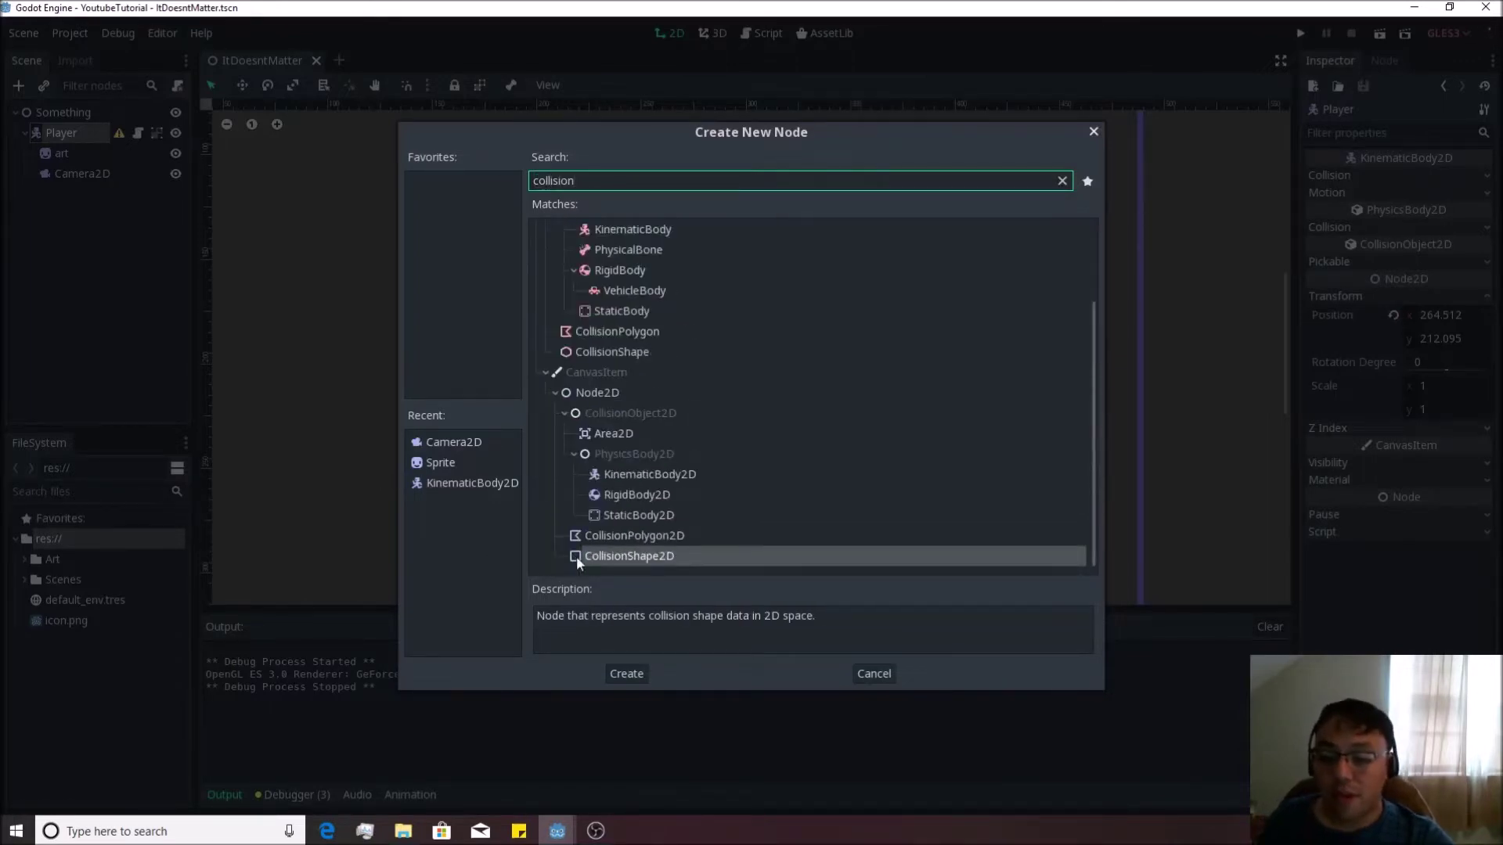
{"action": "double_click", "coordinate": [595, 557]}
{"action": "scroll", "coordinate": [722, 429], "scroll_direction": "up", "scroll_amount": 4}
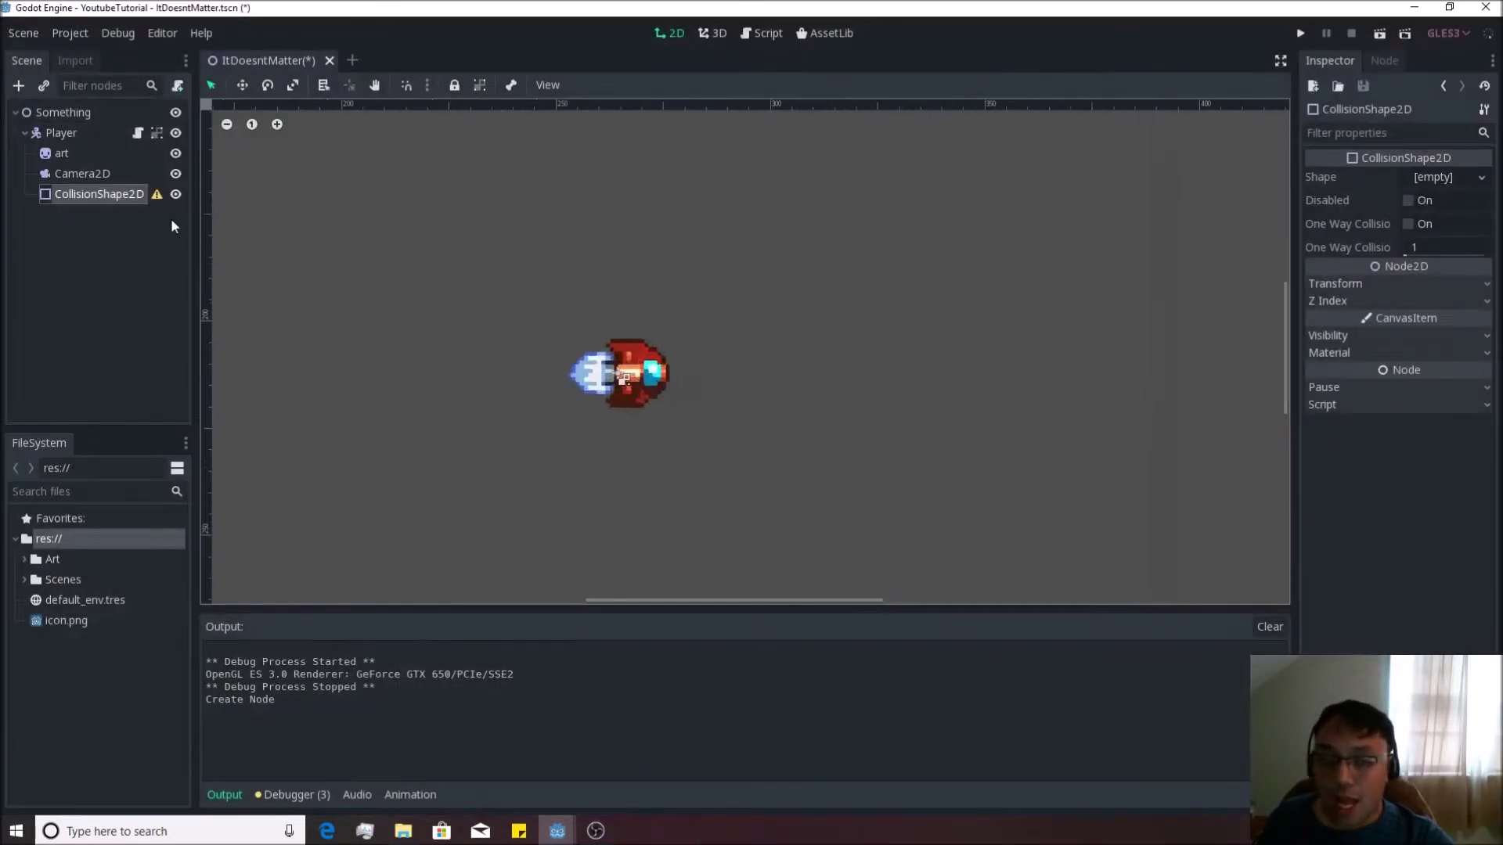
Give the Player's CollisionShape2D a new RectangleShape2D
{"action": "left_click", "coordinate": [1444, 179]}
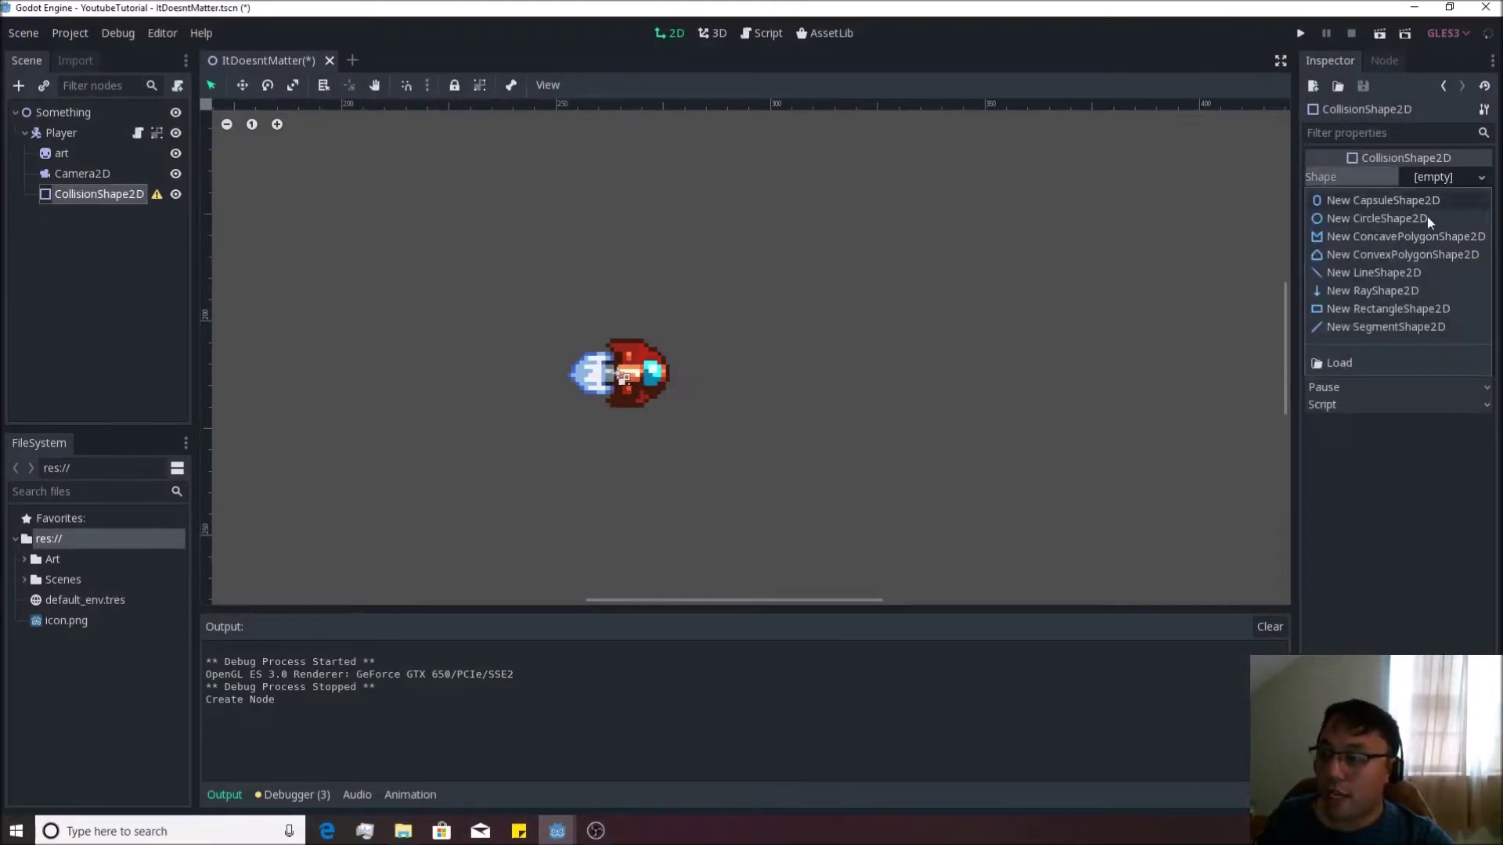
{"action": "left_click", "coordinate": [1378, 306]}
{"action": "scroll", "coordinate": [720, 377], "scroll_direction": "up", "scroll_amount": 3}
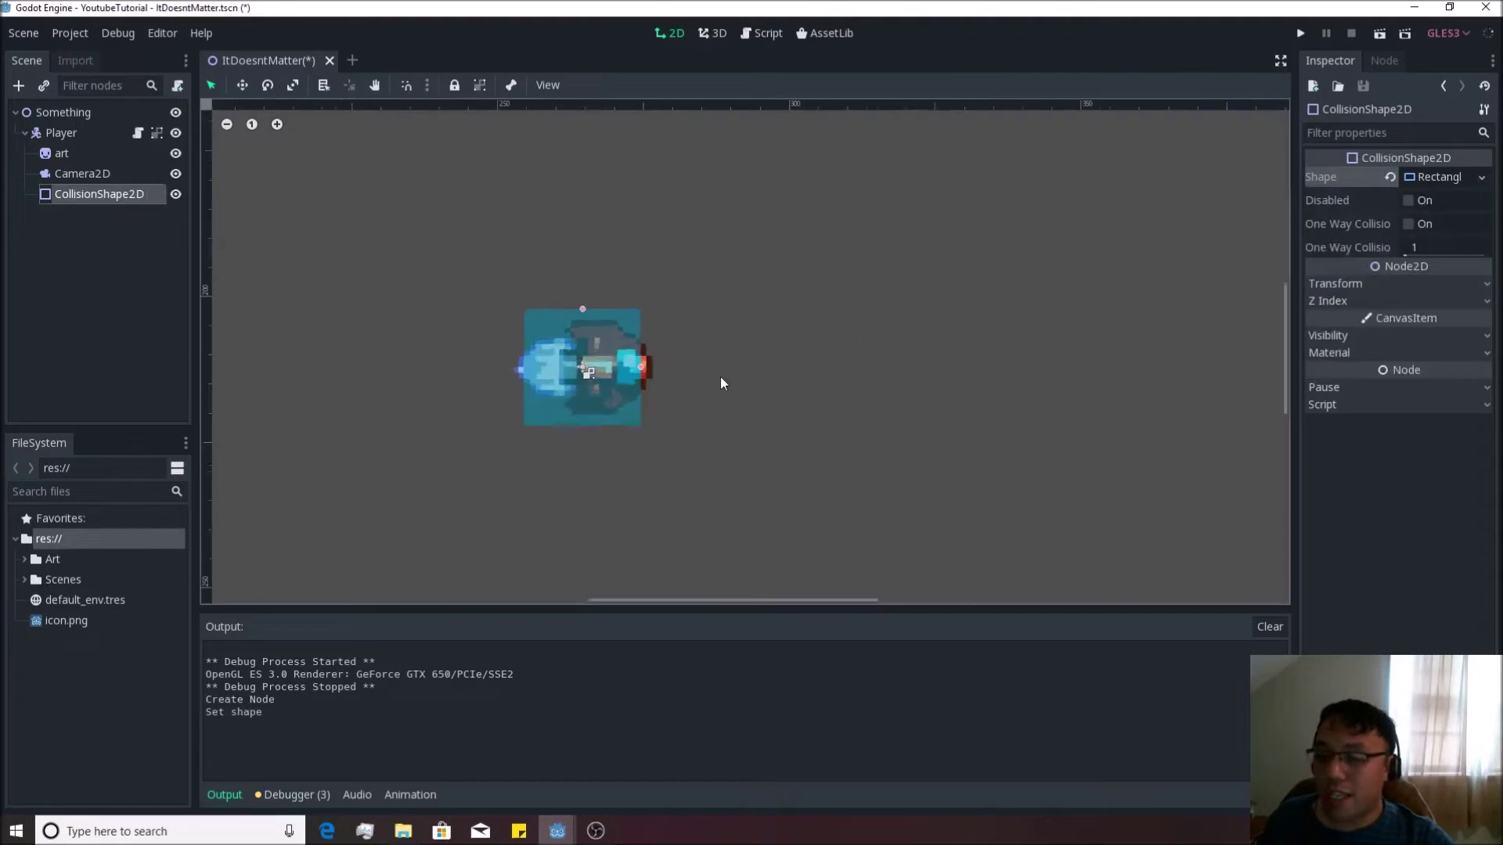
Resize and nudge the rectangle over the ship, undoing an accidental Player move
{"action": "left_click_drag", "start_coordinate": [635, 354], "coordinate": [654, 359]}
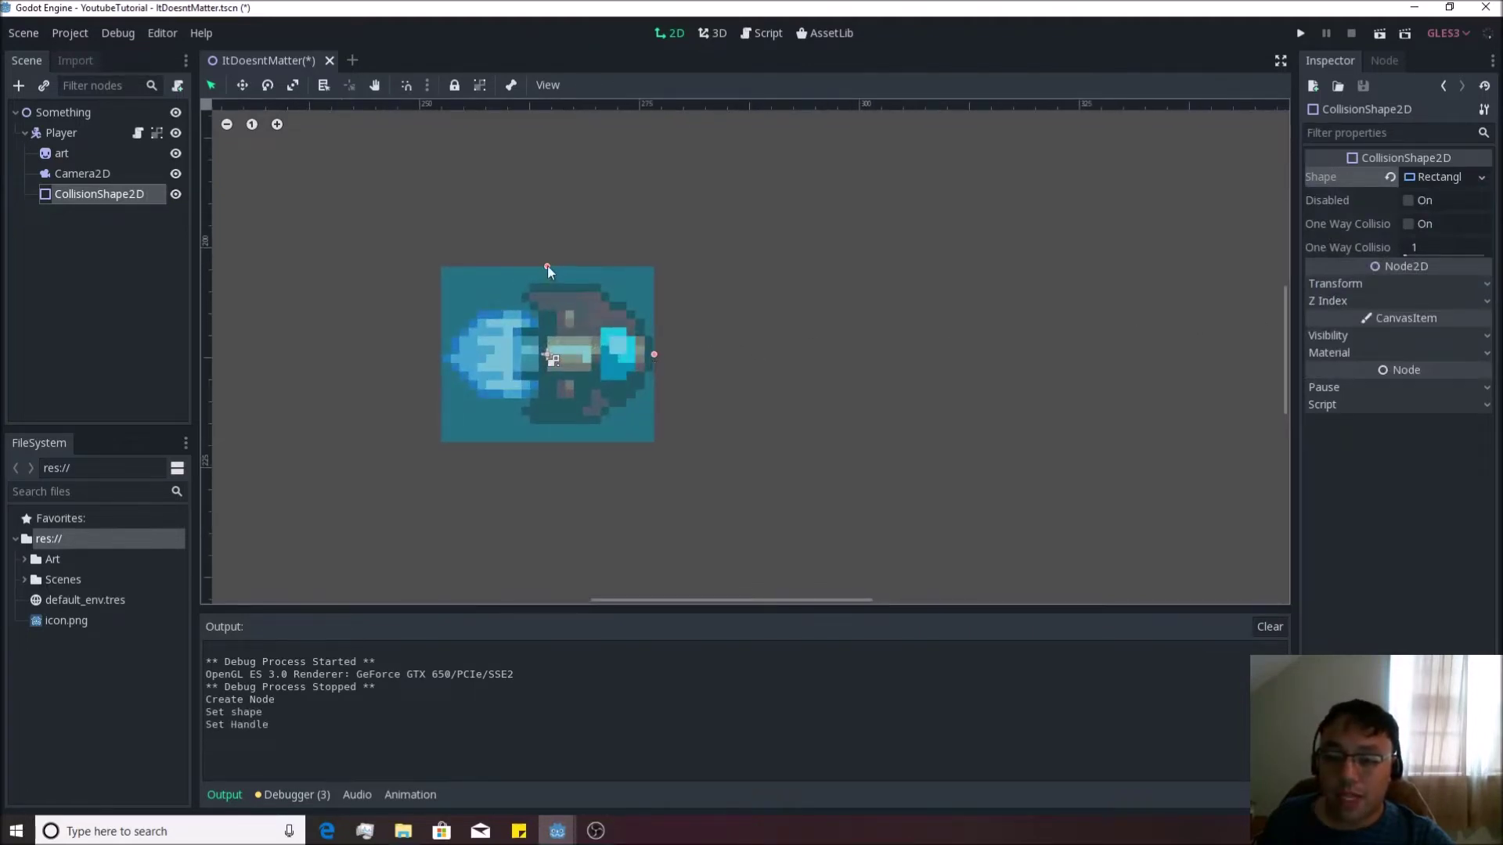
{"action": "left_click_drag", "start_coordinate": [547, 266], "coordinate": [553, 284]}
{"action": "left_click", "coordinate": [546, 337]}
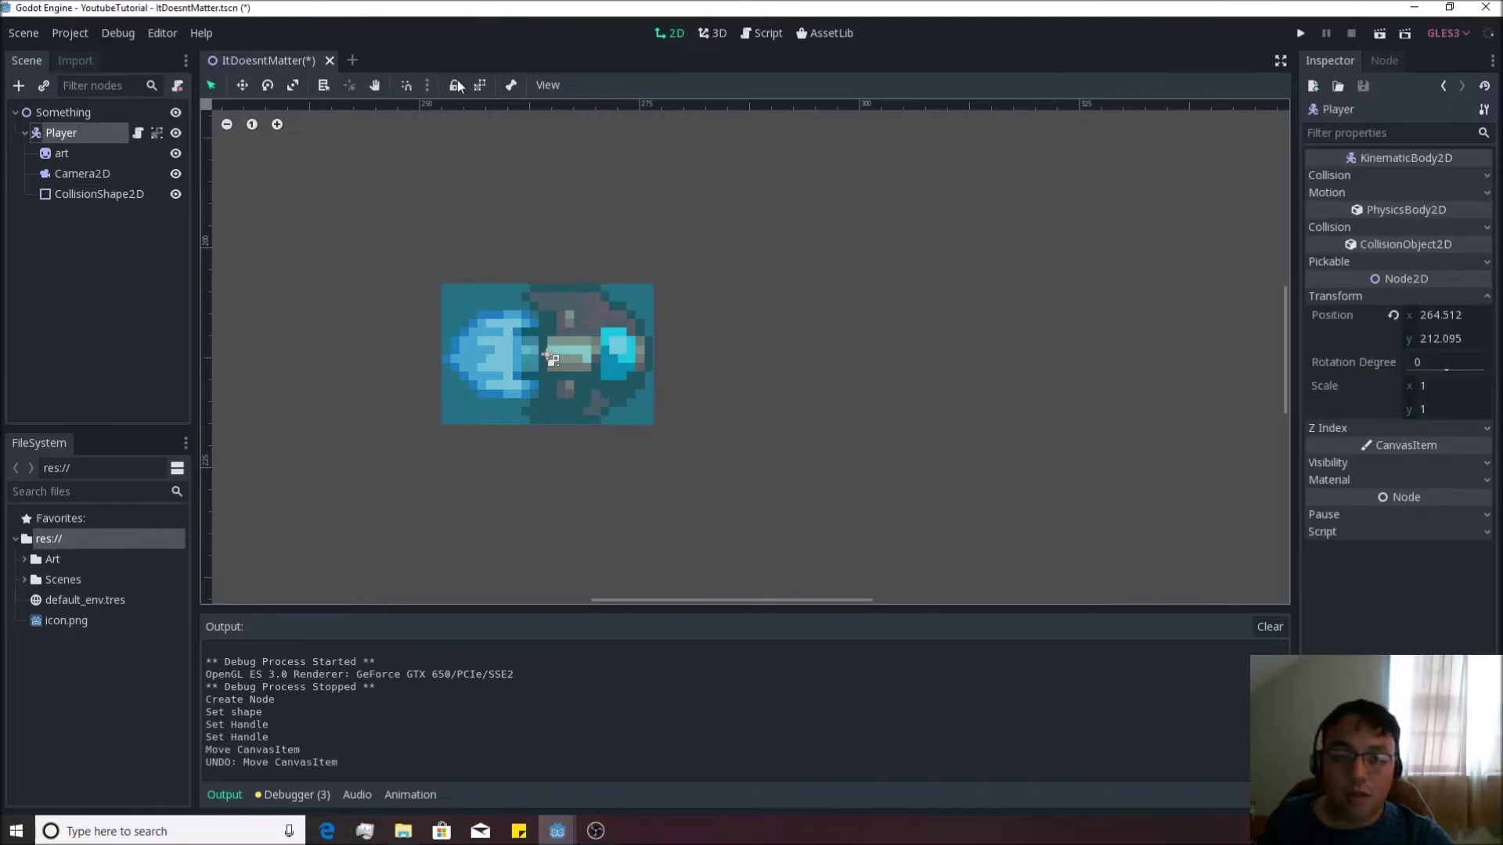
{"action": "key", "text": "ctrl+z"}
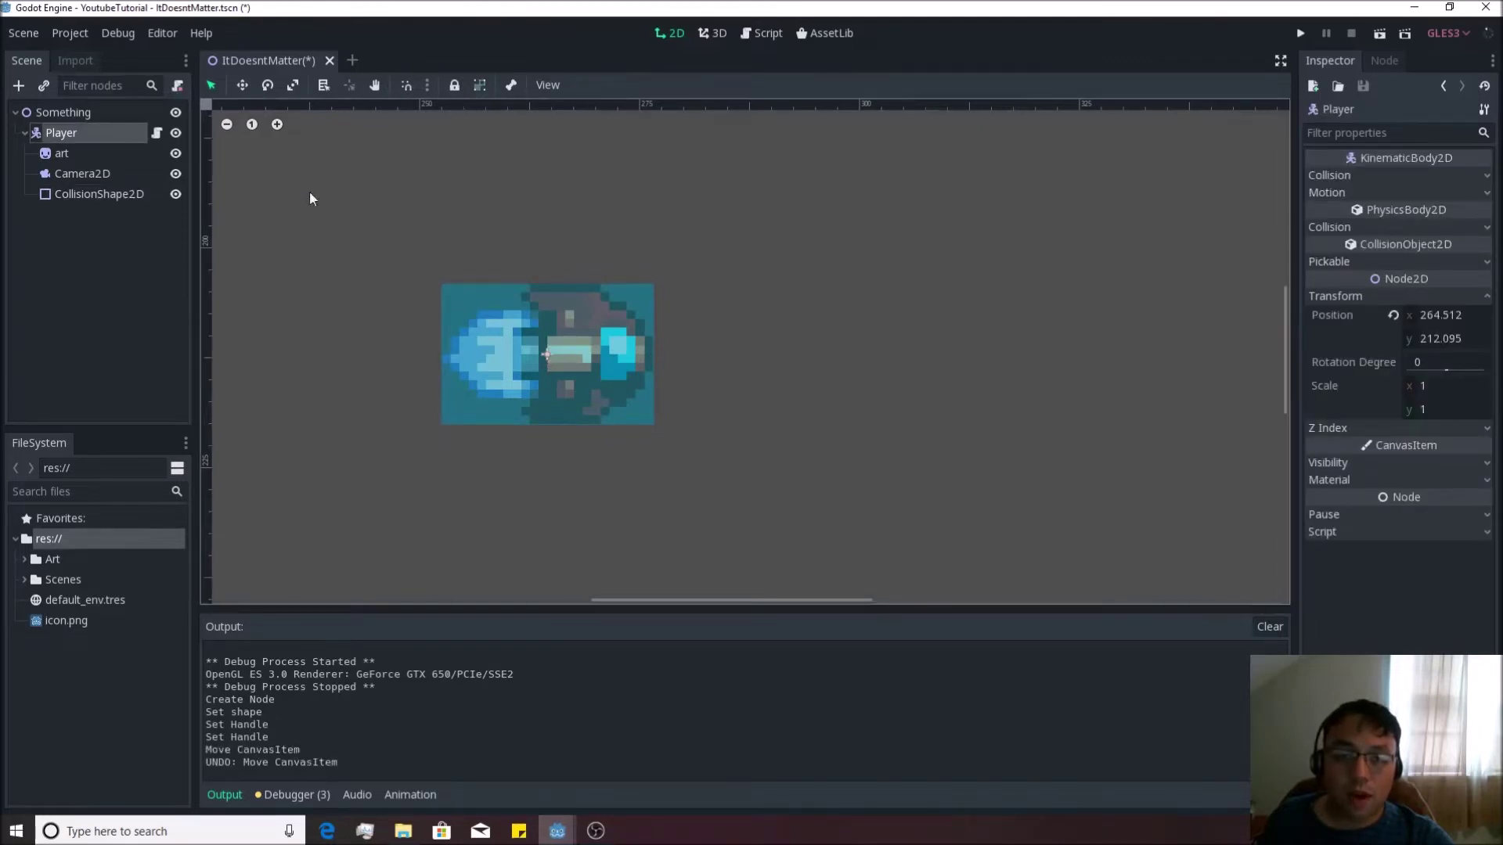
{"action": "left_click", "coordinate": [102, 195]}
{"action": "mouse_move", "coordinate": [560, 320]}
{"action": "left_mouse_down"}
{"action": "mouse_move", "coordinate": [588, 320]}
{"action": "mouse_move", "coordinate": [566, 320]}
{"action": "left_mouse_up"}
Narrow, shorten and reposition the collision shape so it covers only the ship's body
{"action": "left_click_drag", "start_coordinate": [657, 358], "coordinate": [645, 356]}
{"action": "left_click_drag", "start_coordinate": [552, 287], "coordinate": [554, 293]}
{"action": "left_click", "coordinate": [563, 303]}
{"action": "left_click_drag", "start_coordinate": [647, 351], "coordinate": [617, 352]}
{"action": "left_click_drag", "start_coordinate": [569, 332], "coordinate": [600, 334]}
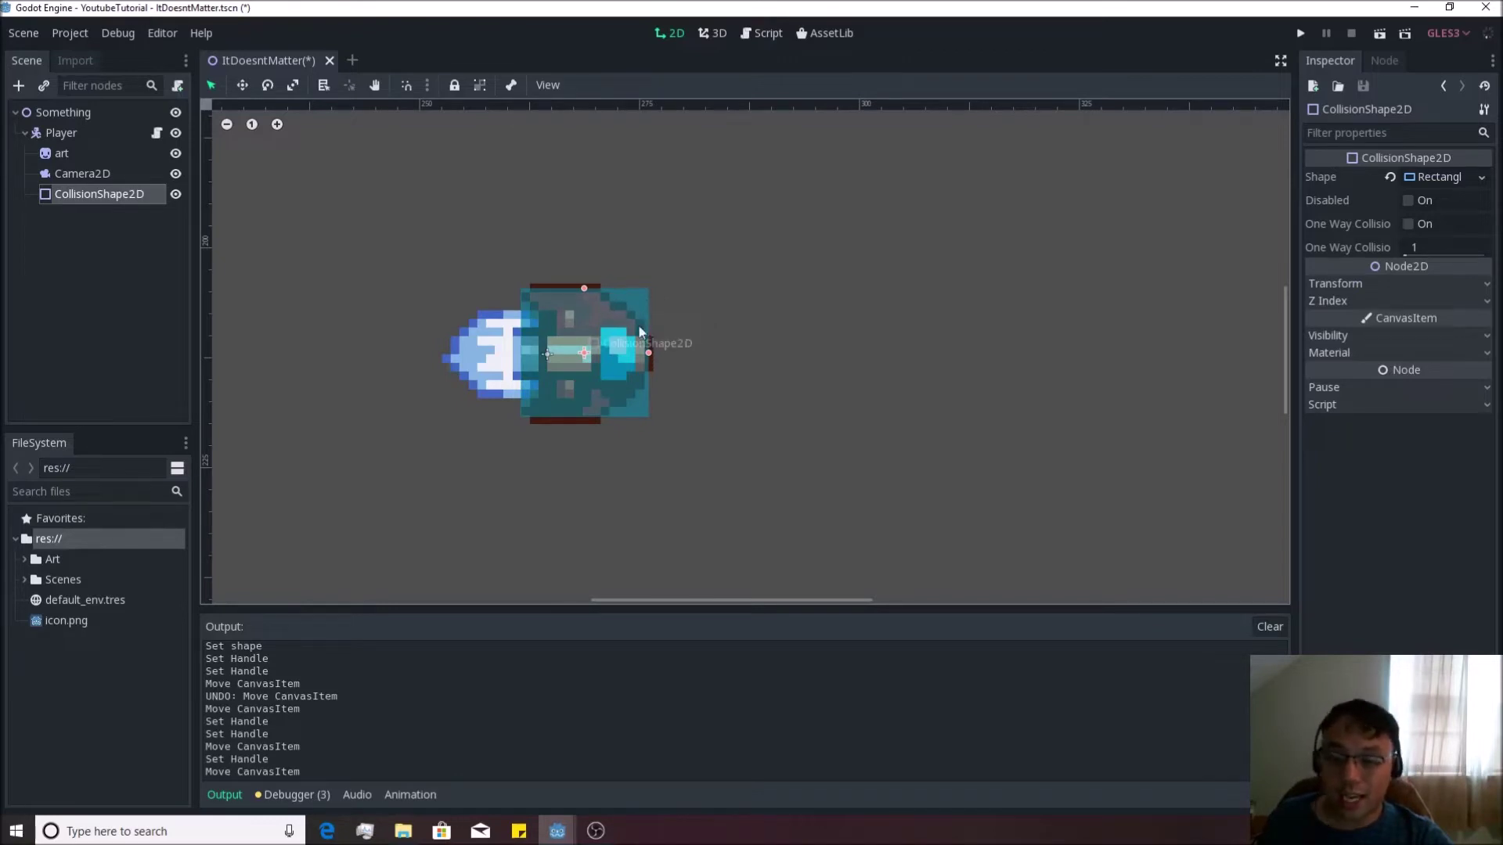
{"action": "left_click_drag", "start_coordinate": [649, 354], "coordinate": [634, 353]}
{"action": "left_click_drag", "start_coordinate": [583, 289], "coordinate": [584, 305]}
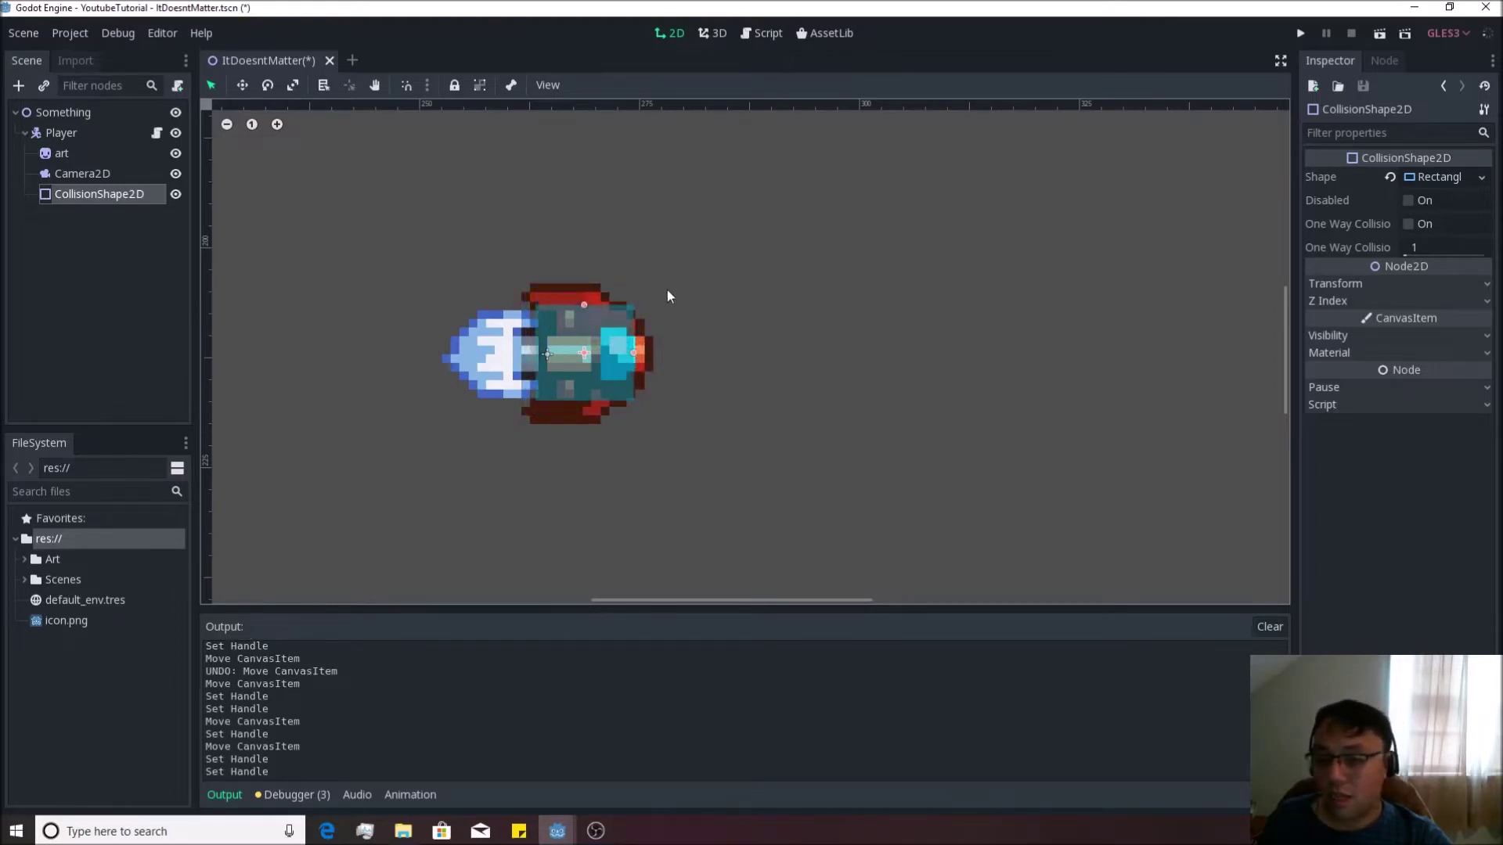
{"action": "left_click_drag", "start_coordinate": [615, 364], "coordinate": [608, 359]}
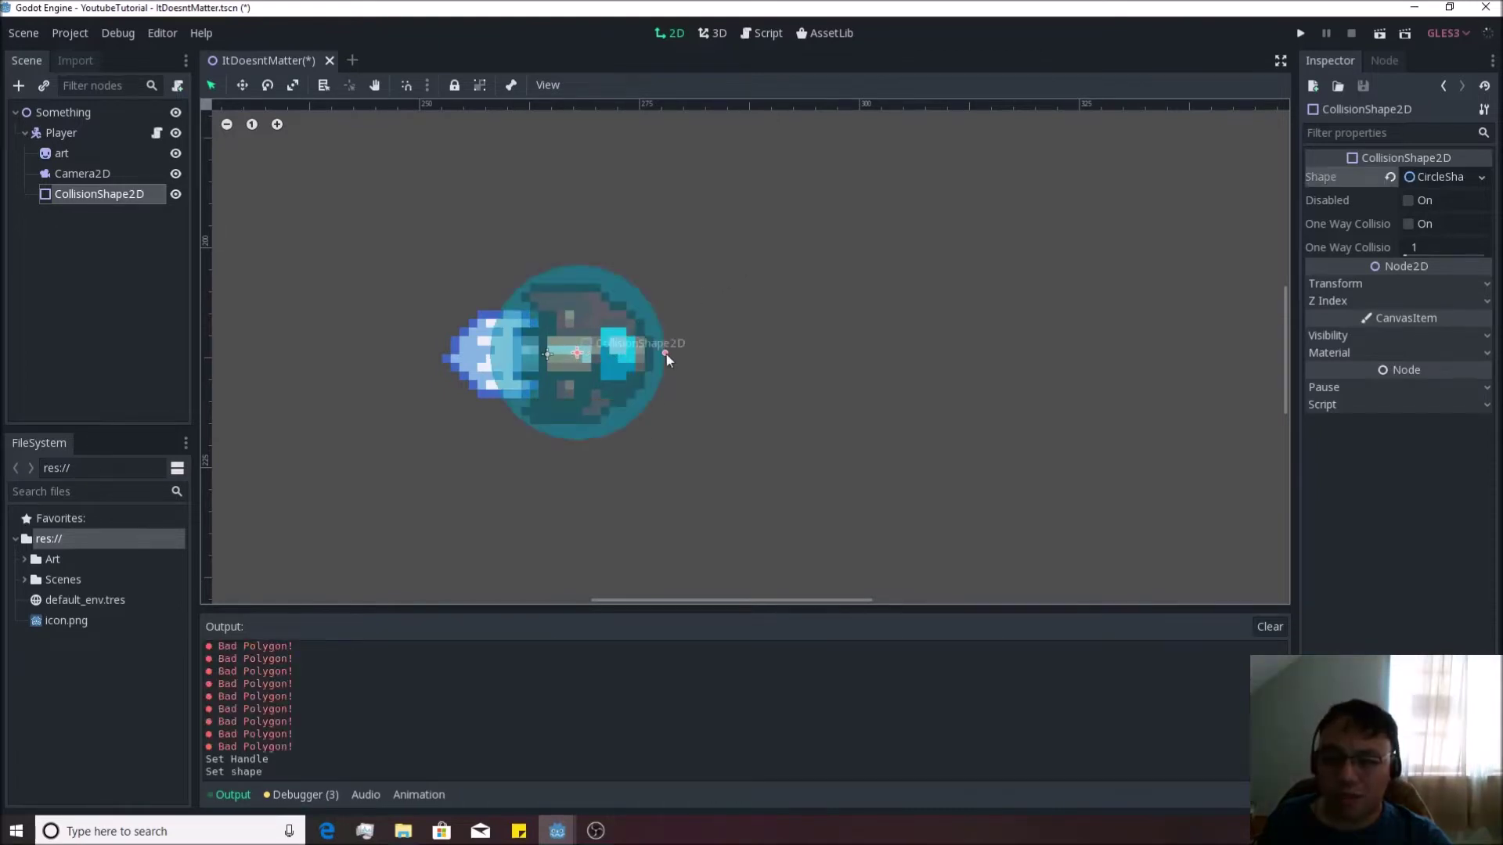
{"action": "left_click_drag", "start_coordinate": [666, 354], "coordinate": [636, 362]}
Scroll the canvas to check the shape, then select the Something root node
{"action": "scroll", "coordinate": [791, 395], "scroll_direction": "down", "scroll_amount": 3}
{"action": "scroll", "coordinate": [796, 398], "scroll_direction": "up", "scroll_amount": 4}
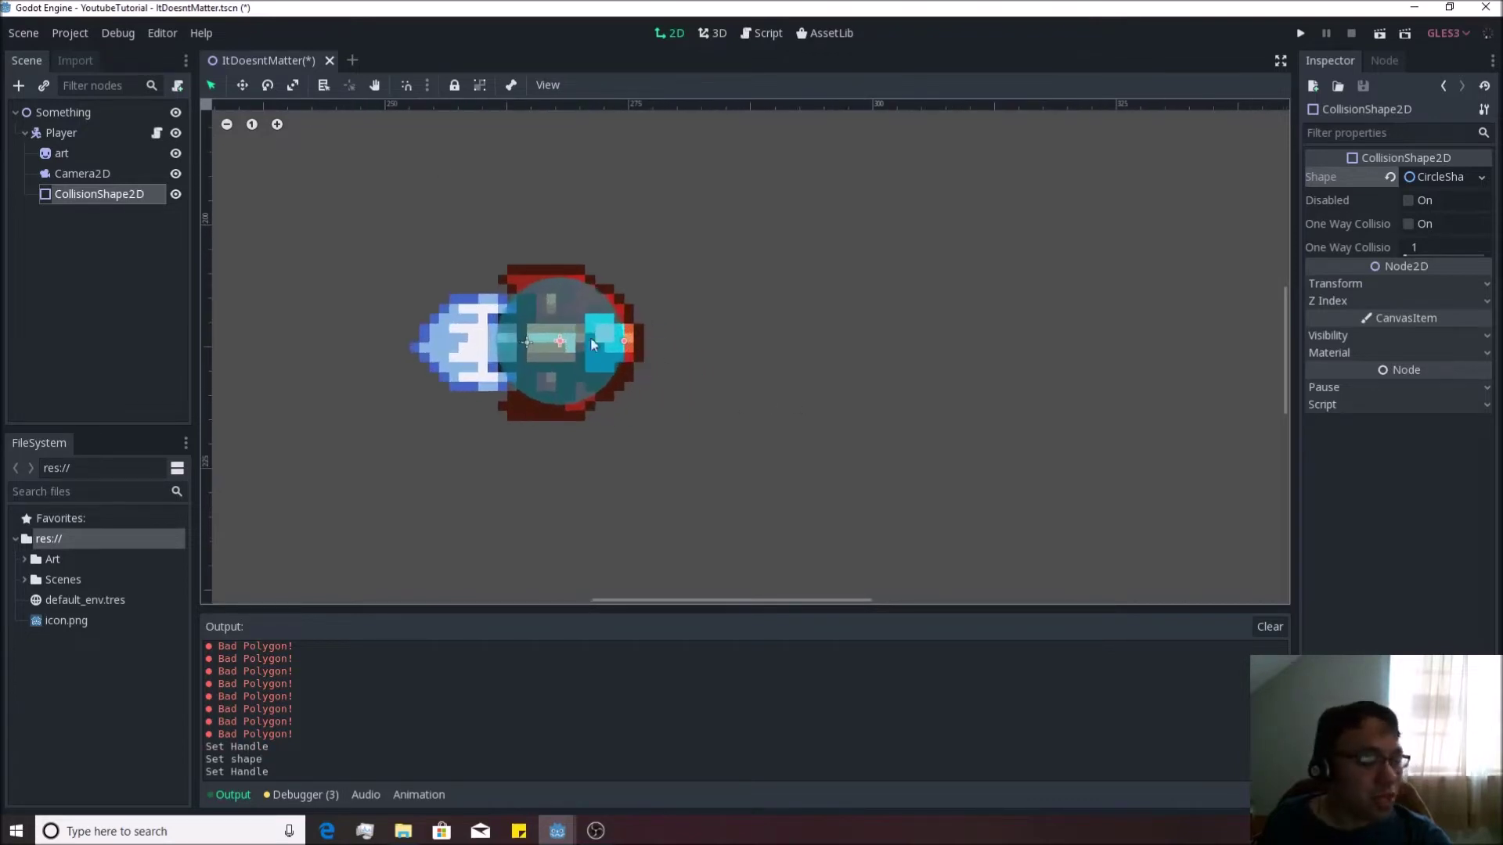
{"action": "scroll", "coordinate": [814, 379], "scroll_direction": "down", "scroll_amount": 4}
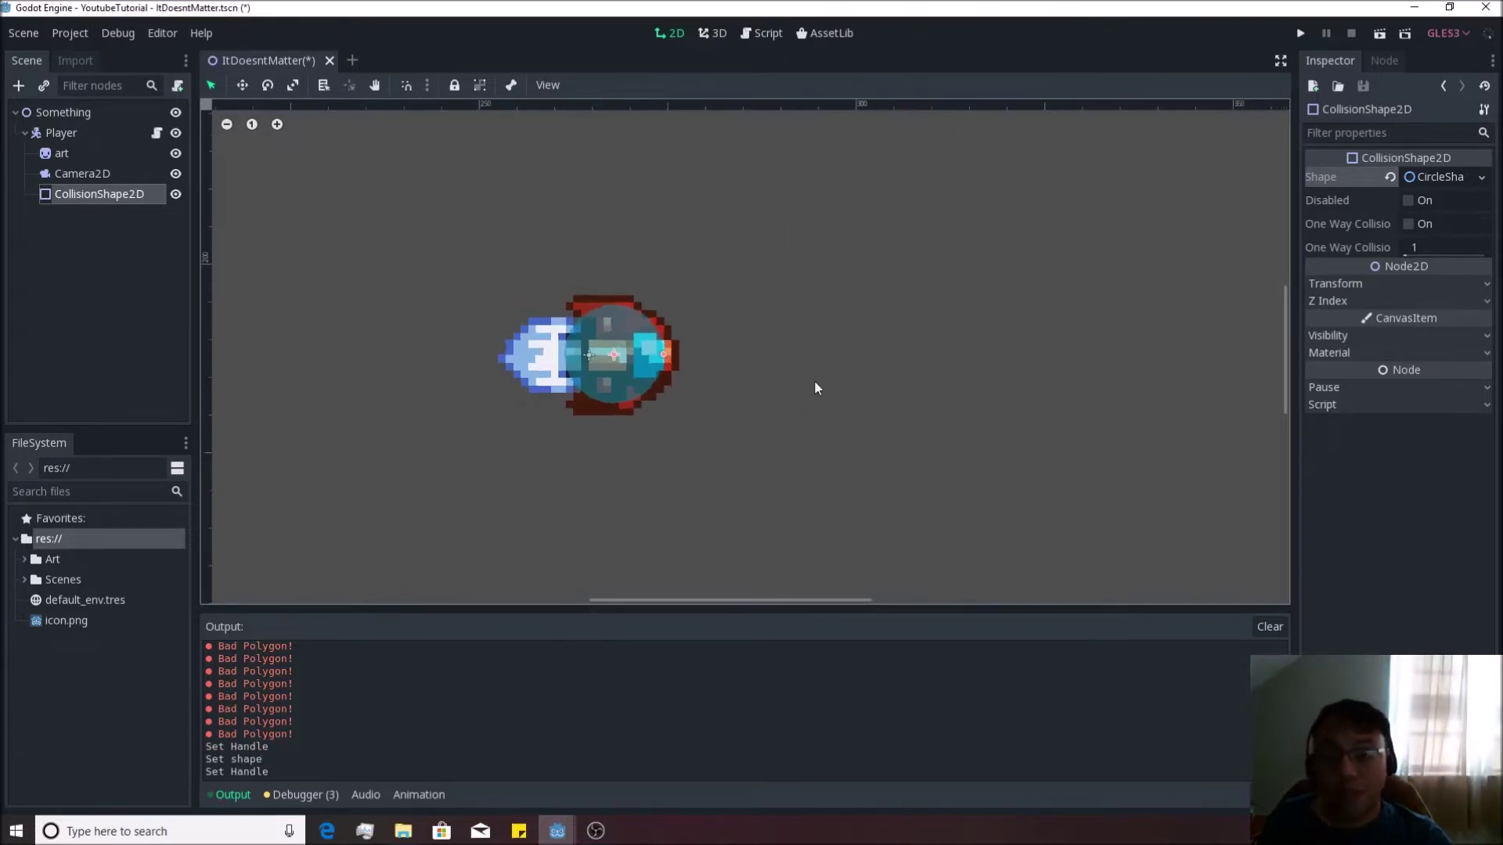
{"action": "left_click", "coordinate": [51, 133]}
Add a StaticBody2D child under the Something root, found by searching 'stati'
{"action": "left_click", "coordinate": [72, 112]}
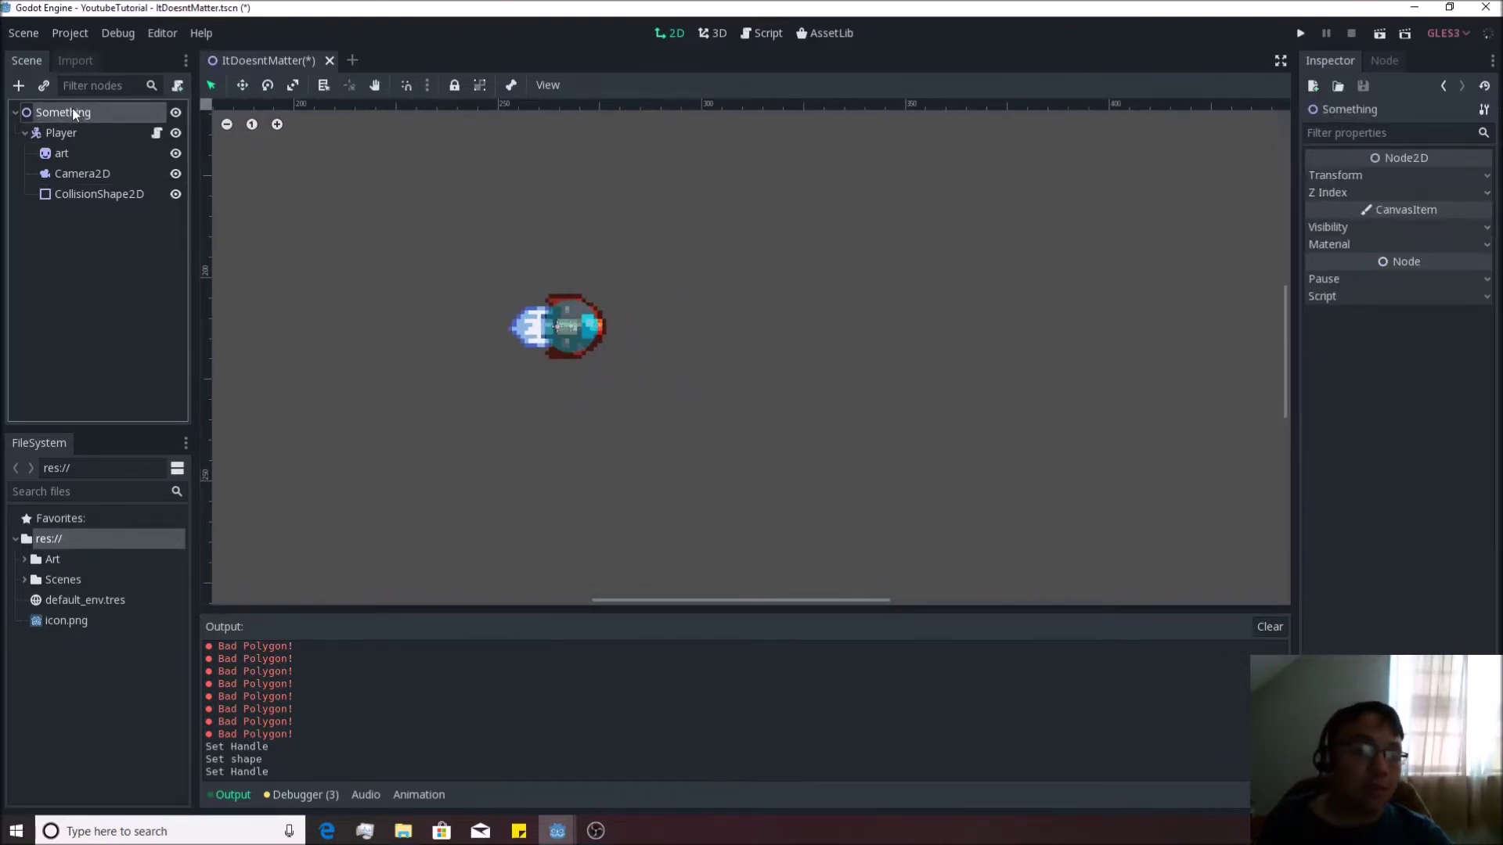
{"action": "right_click", "coordinate": [72, 112]}
{"action": "left_click", "coordinate": [100, 117]}
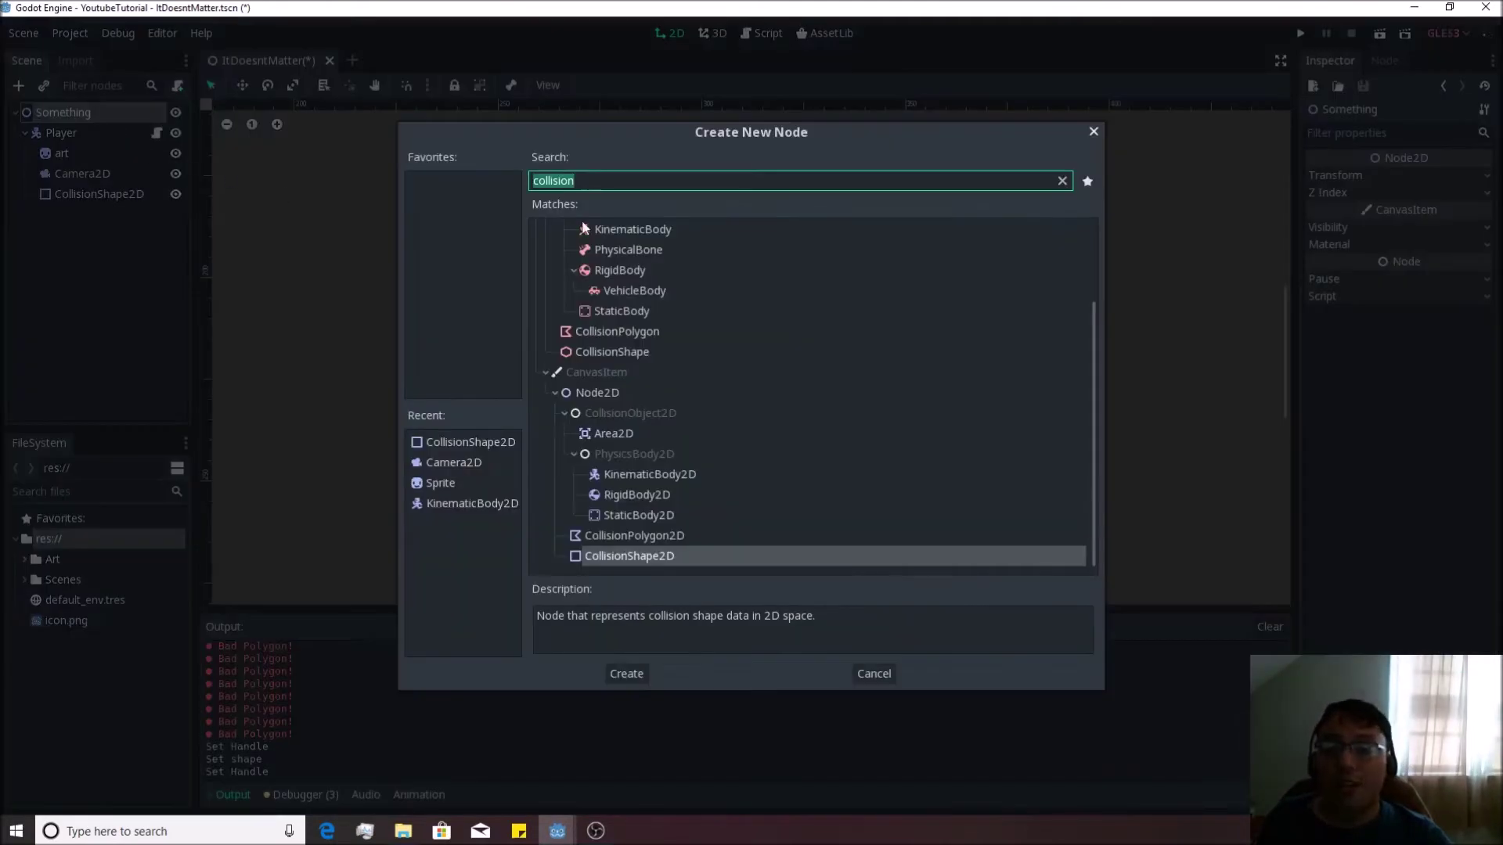
{"action": "type", "text": "stati"}
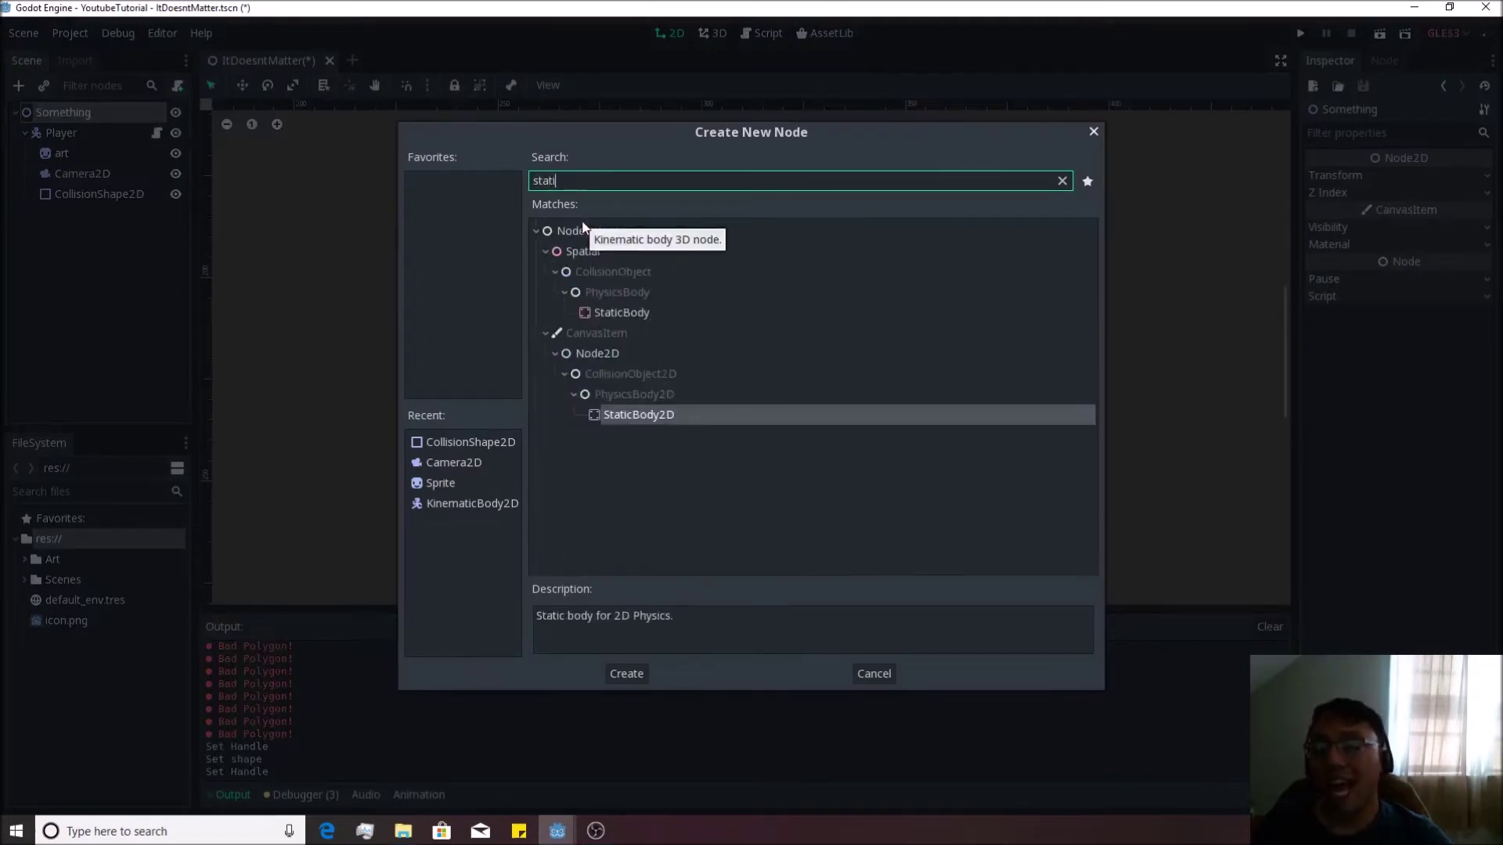
{"action": "double_click", "coordinate": [656, 414]}
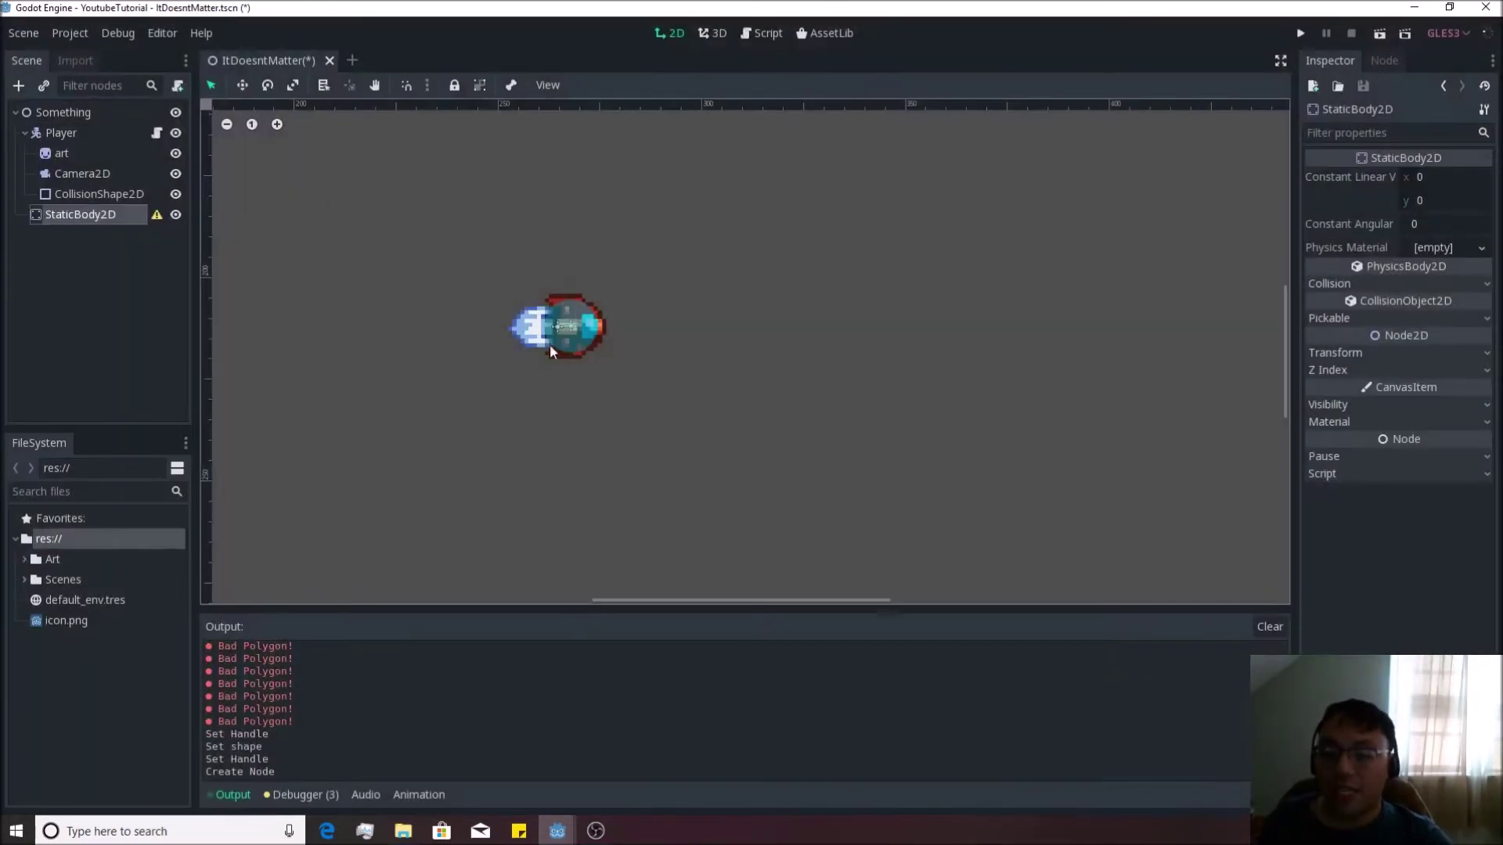
{"action": "scroll", "coordinate": [730, 387], "scroll_direction": "down", "scroll_amount": 5}
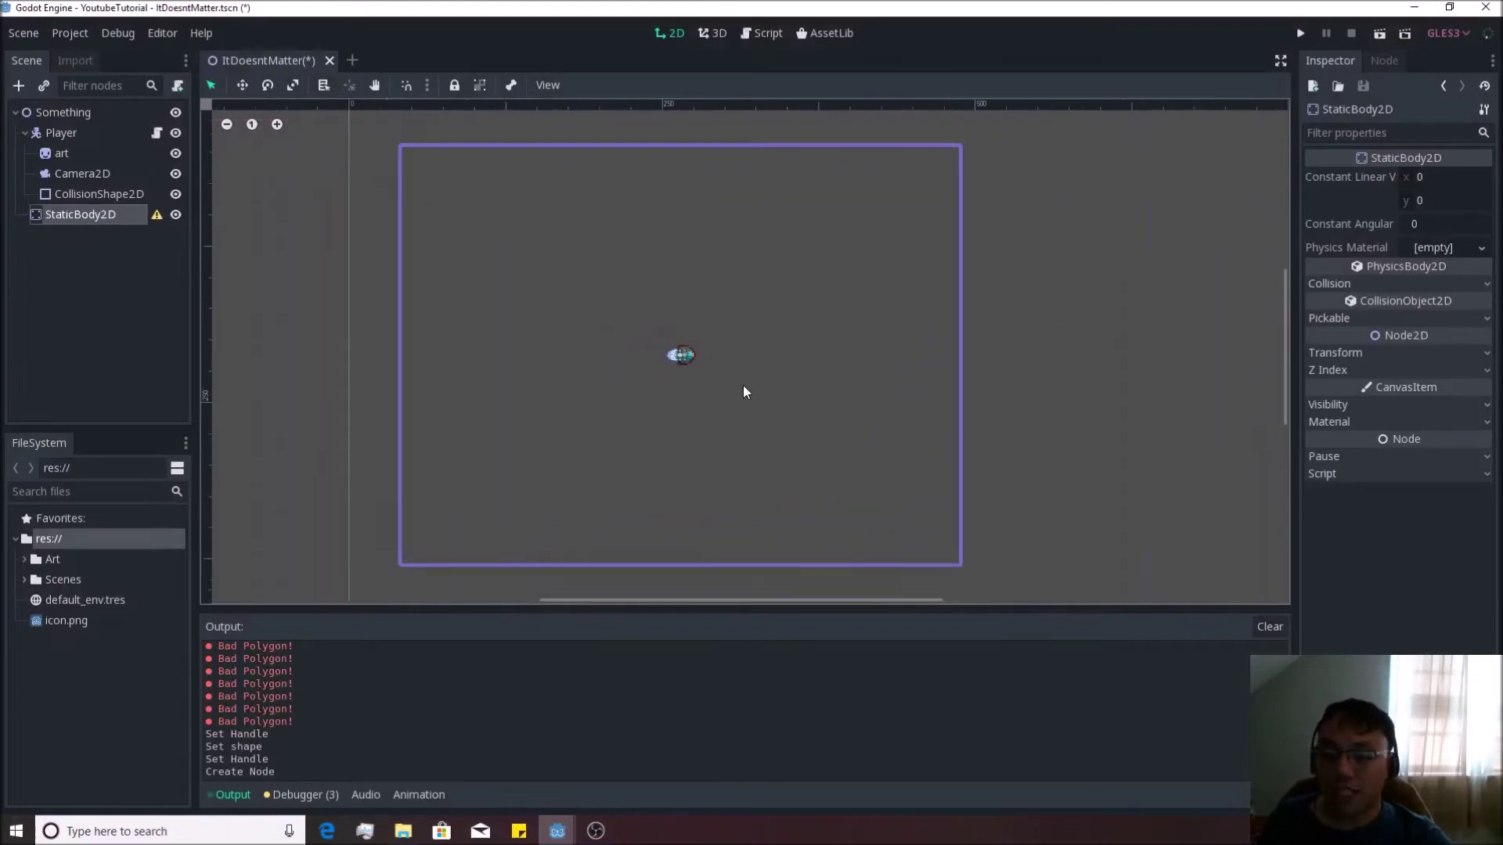
{"action": "scroll", "coordinate": [743, 385], "scroll_direction": "up", "scroll_amount": 2}
{"action": "scroll", "coordinate": [495, 293], "scroll_direction": "down", "scroll_amount": 2}
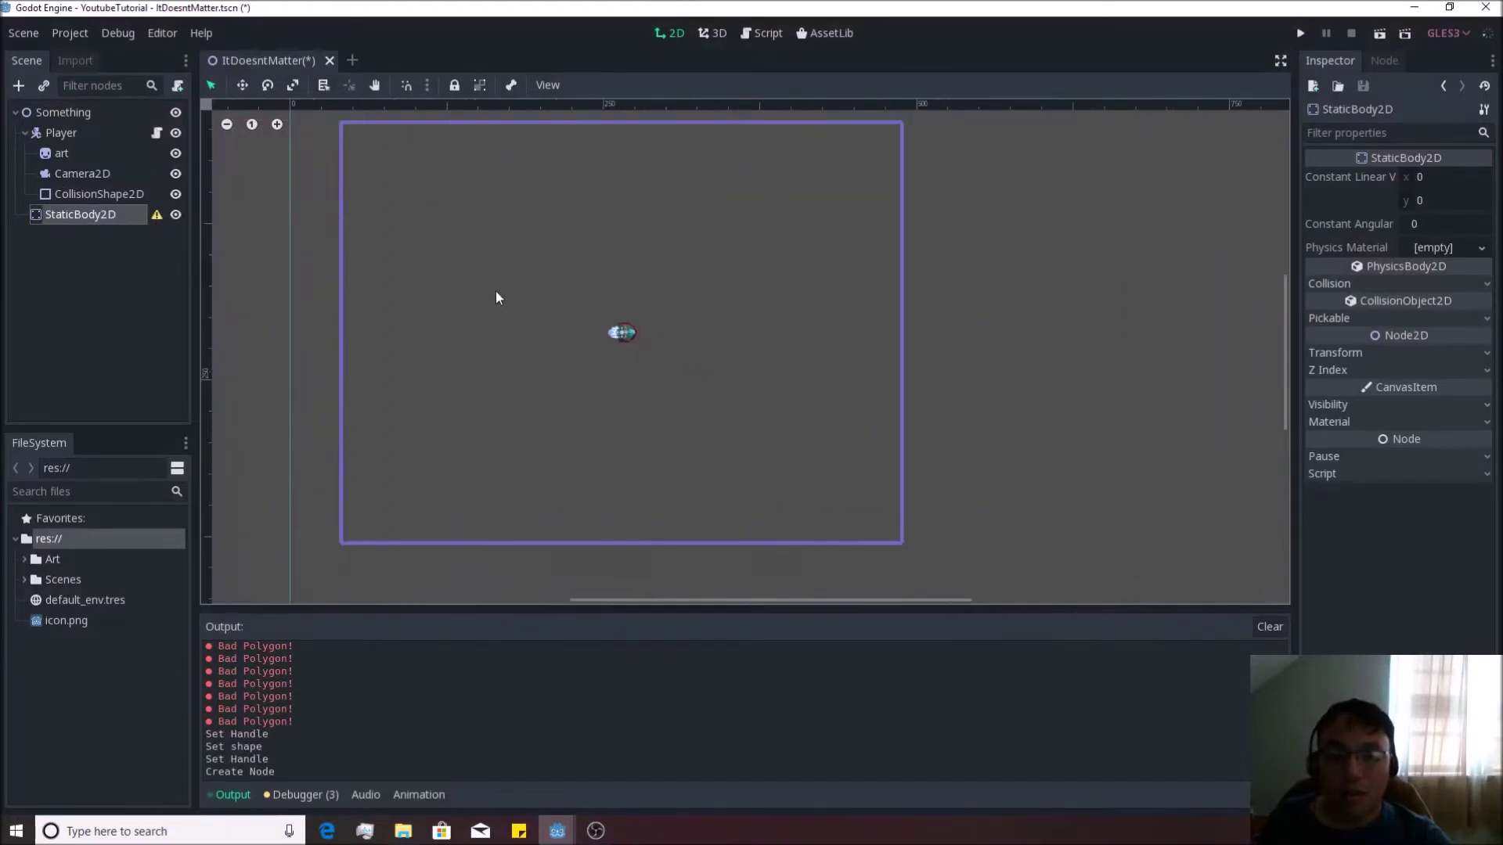
{"action": "right_click", "coordinate": [92, 218]}
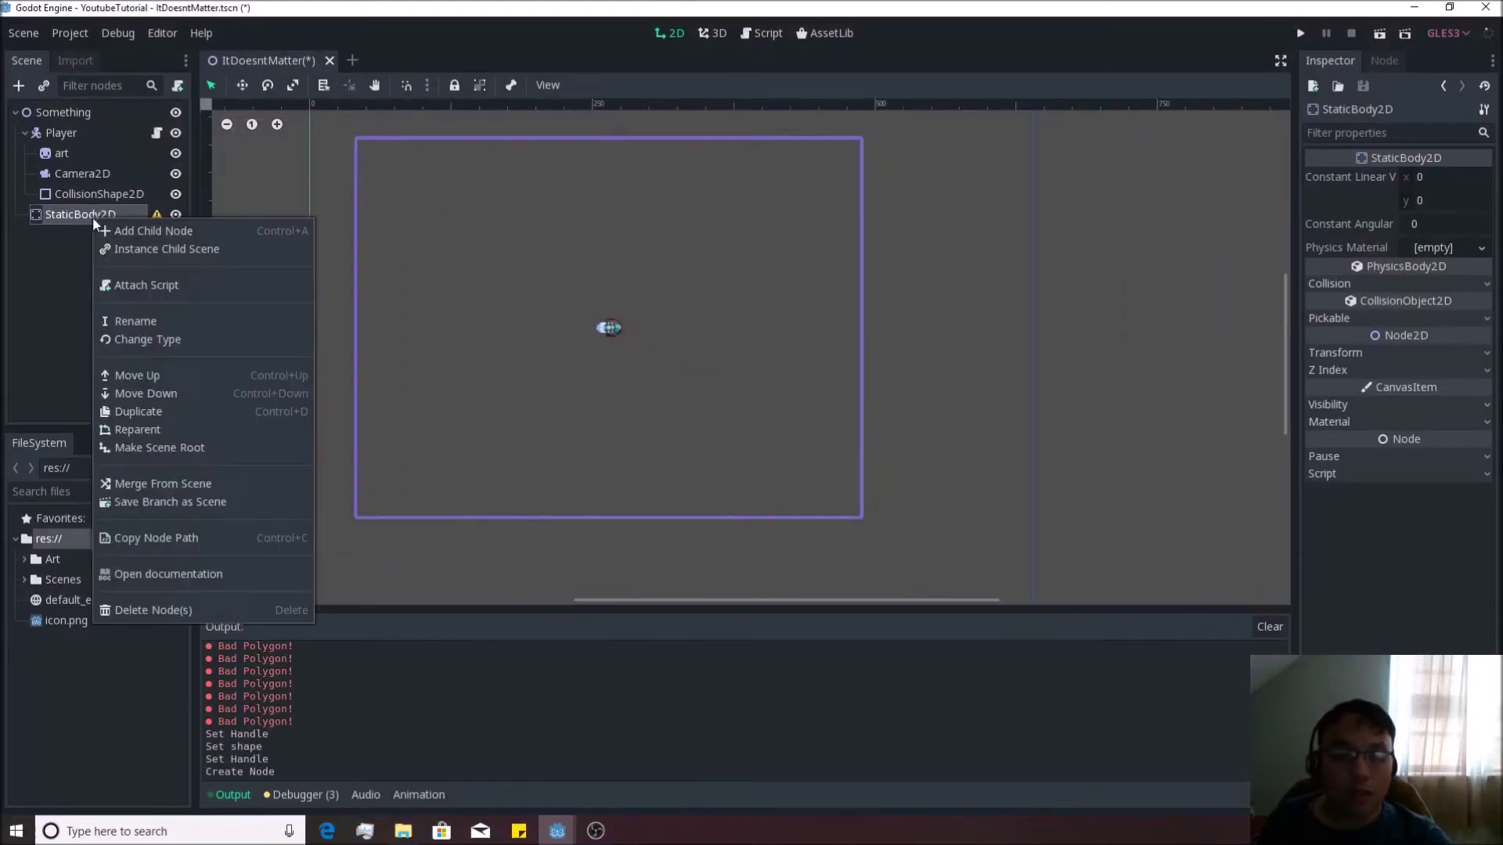
Add a Sprite under StaticBody2D and assign icon.png as its texture
{"action": "left_click", "coordinate": [150, 234]}
{"action": "type", "text": "sprite"}
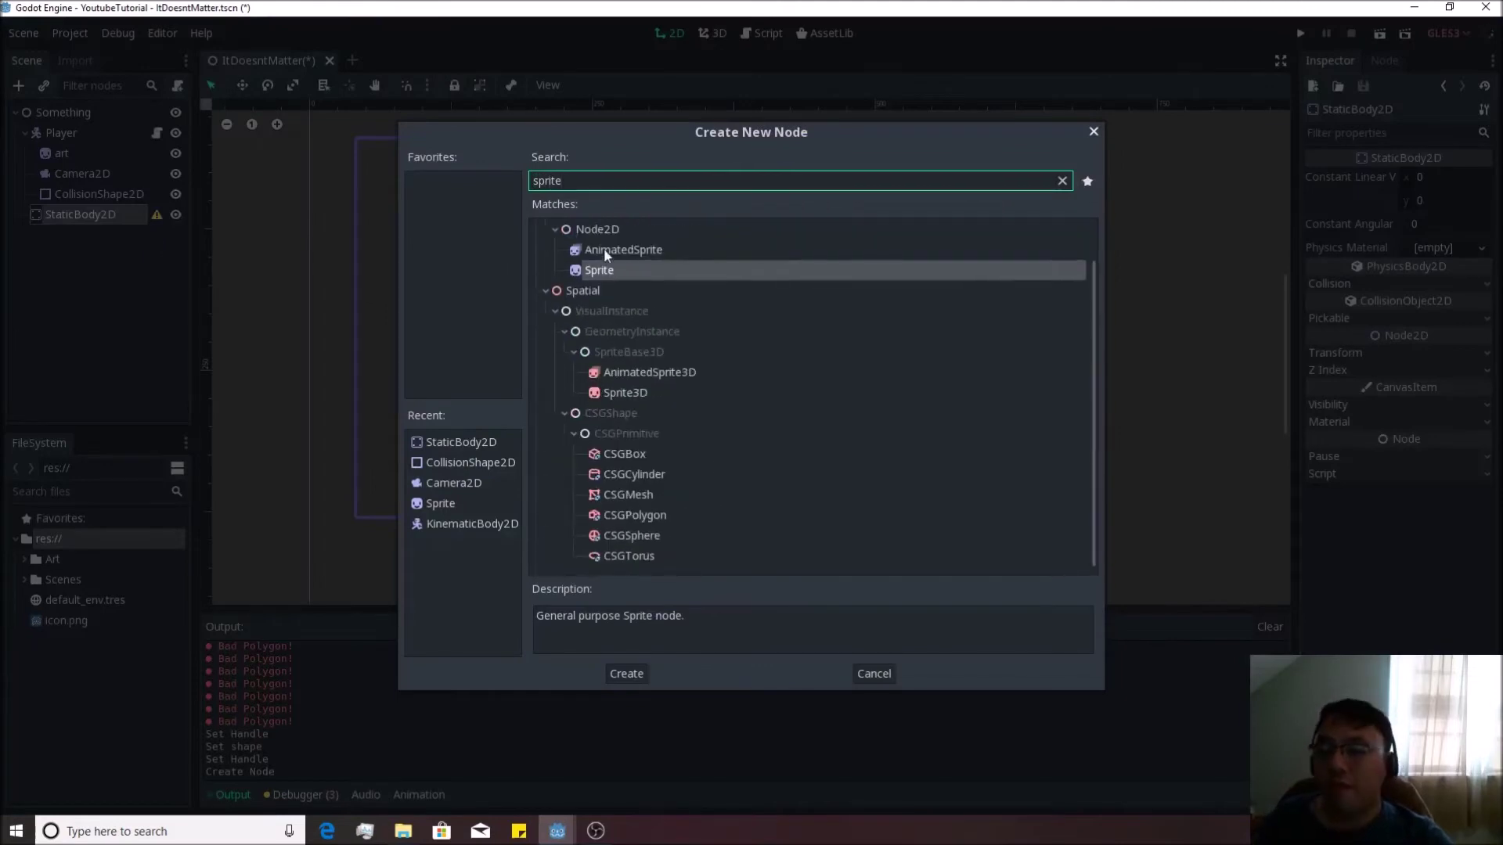
{"action": "key", "text": "Return"}
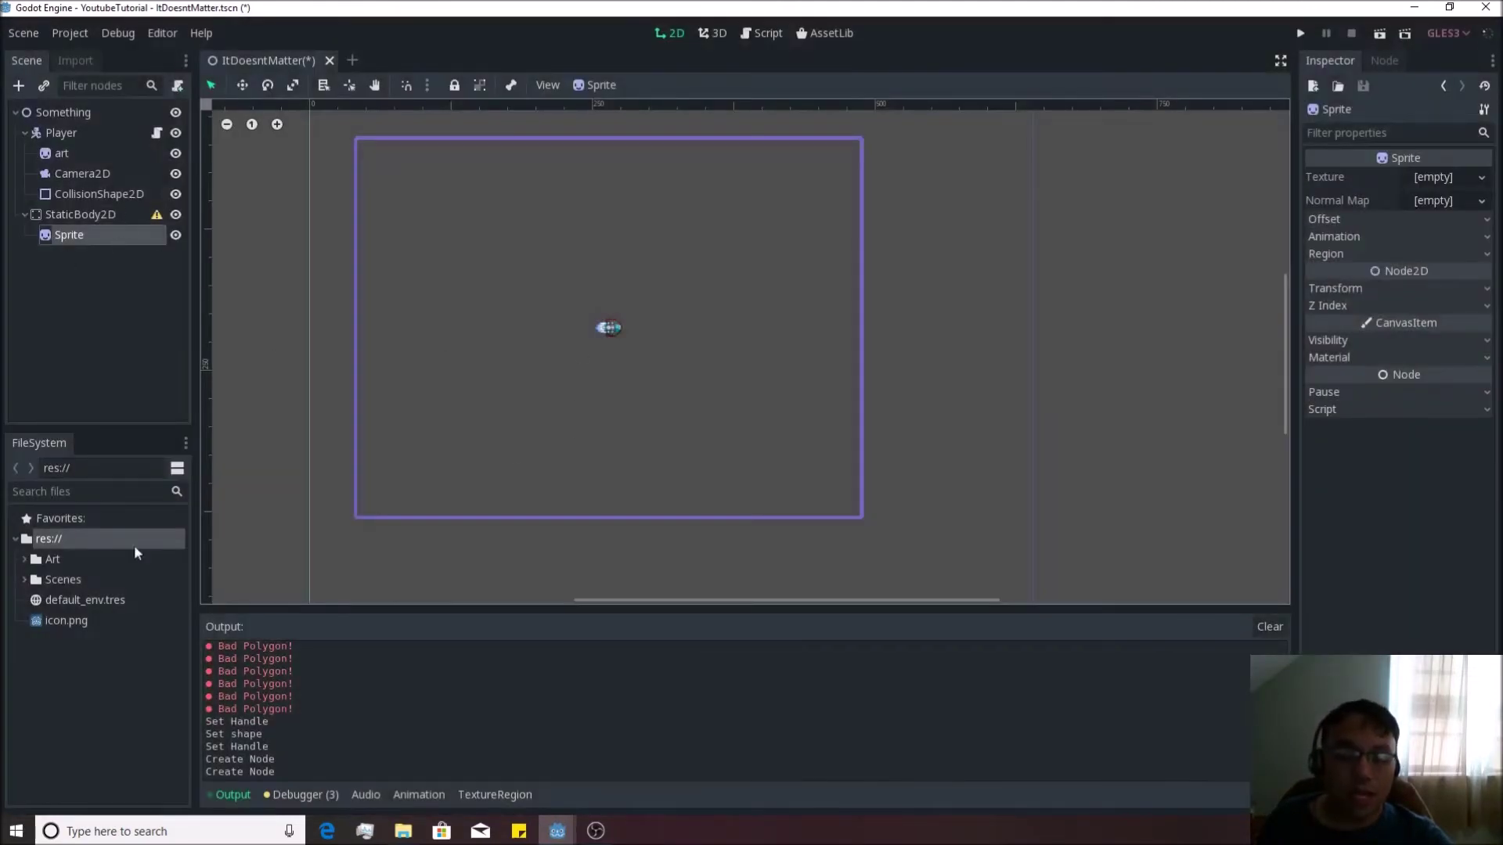
{"action": "left_click_drag", "start_coordinate": [63, 626], "coordinate": [1436, 178]}
{"action": "scroll", "coordinate": [435, 279], "scroll_direction": "down", "scroll_amount": 3}
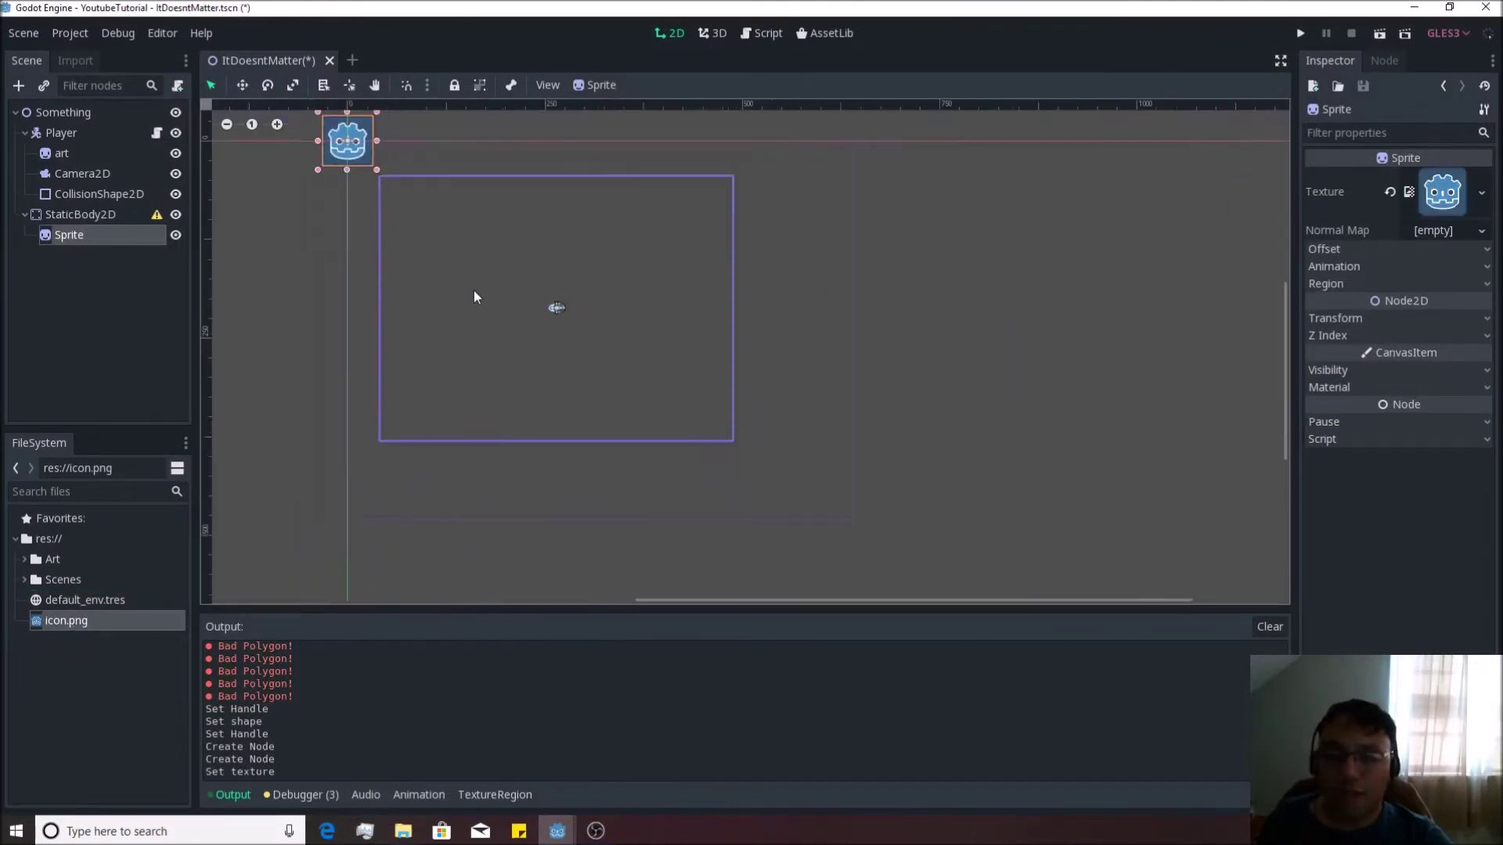
{"action": "scroll", "coordinate": [472, 295], "scroll_direction": "up", "scroll_amount": 2}
{"action": "scroll", "coordinate": [339, 139], "scroll_direction": "down", "scroll_amount": 1}
Try moving the icon toward the middle, then undo the move
{"action": "left_click", "coordinate": [113, 213]}
{"action": "left_click_drag", "start_coordinate": [329, 129], "coordinate": [662, 310]}
{"action": "key", "text": "ctrl+z"}
Make the StaticBody2D's children move with it and drag it into the camera rectangle
{"action": "left_click", "coordinate": [108, 213]}
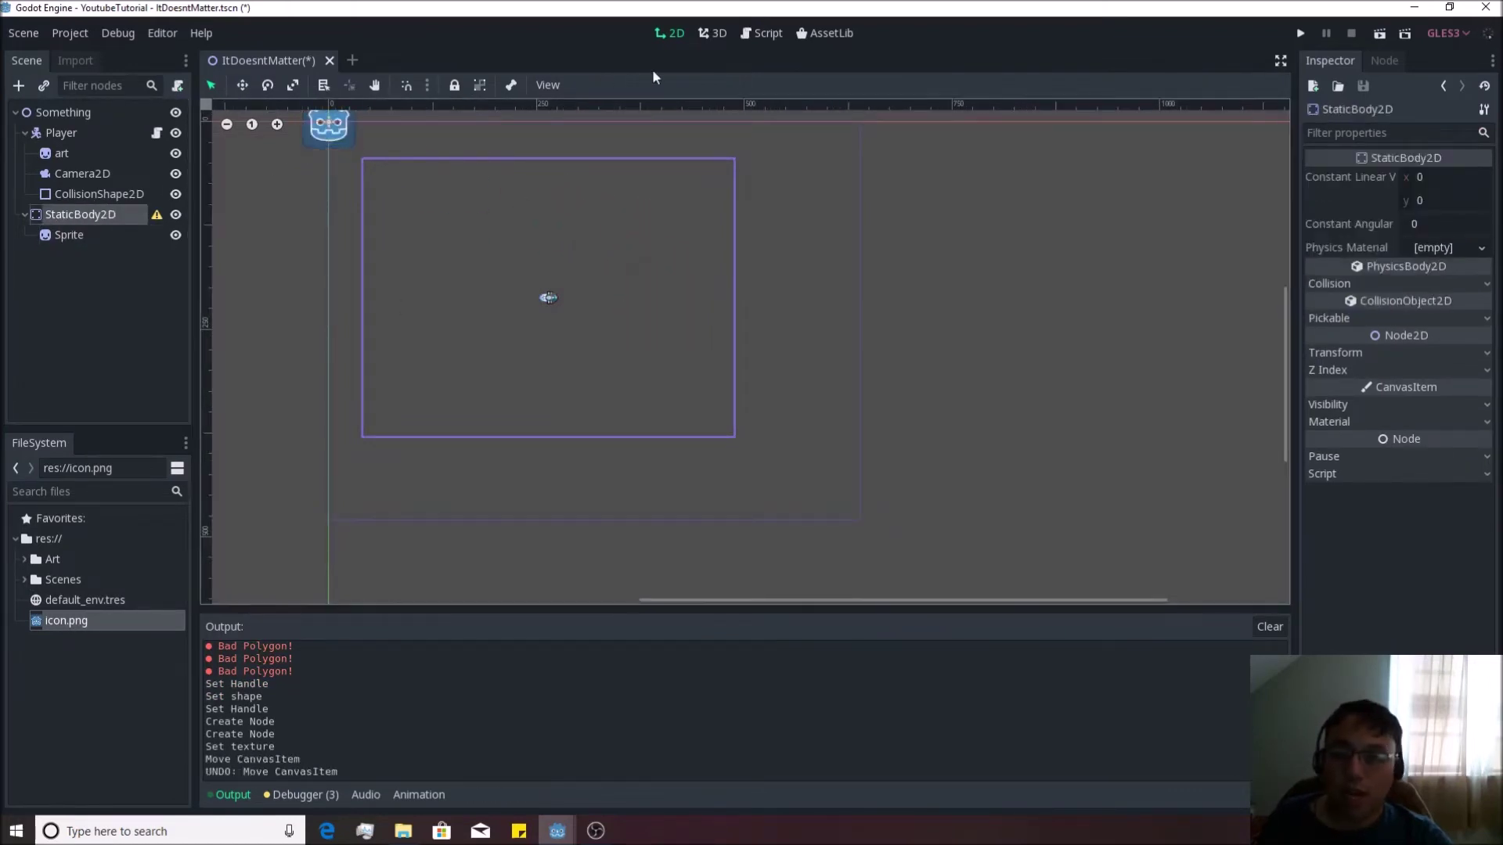
{"action": "left_click", "coordinate": [473, 87]}
{"action": "left_click_drag", "start_coordinate": [321, 137], "coordinate": [598, 236]}
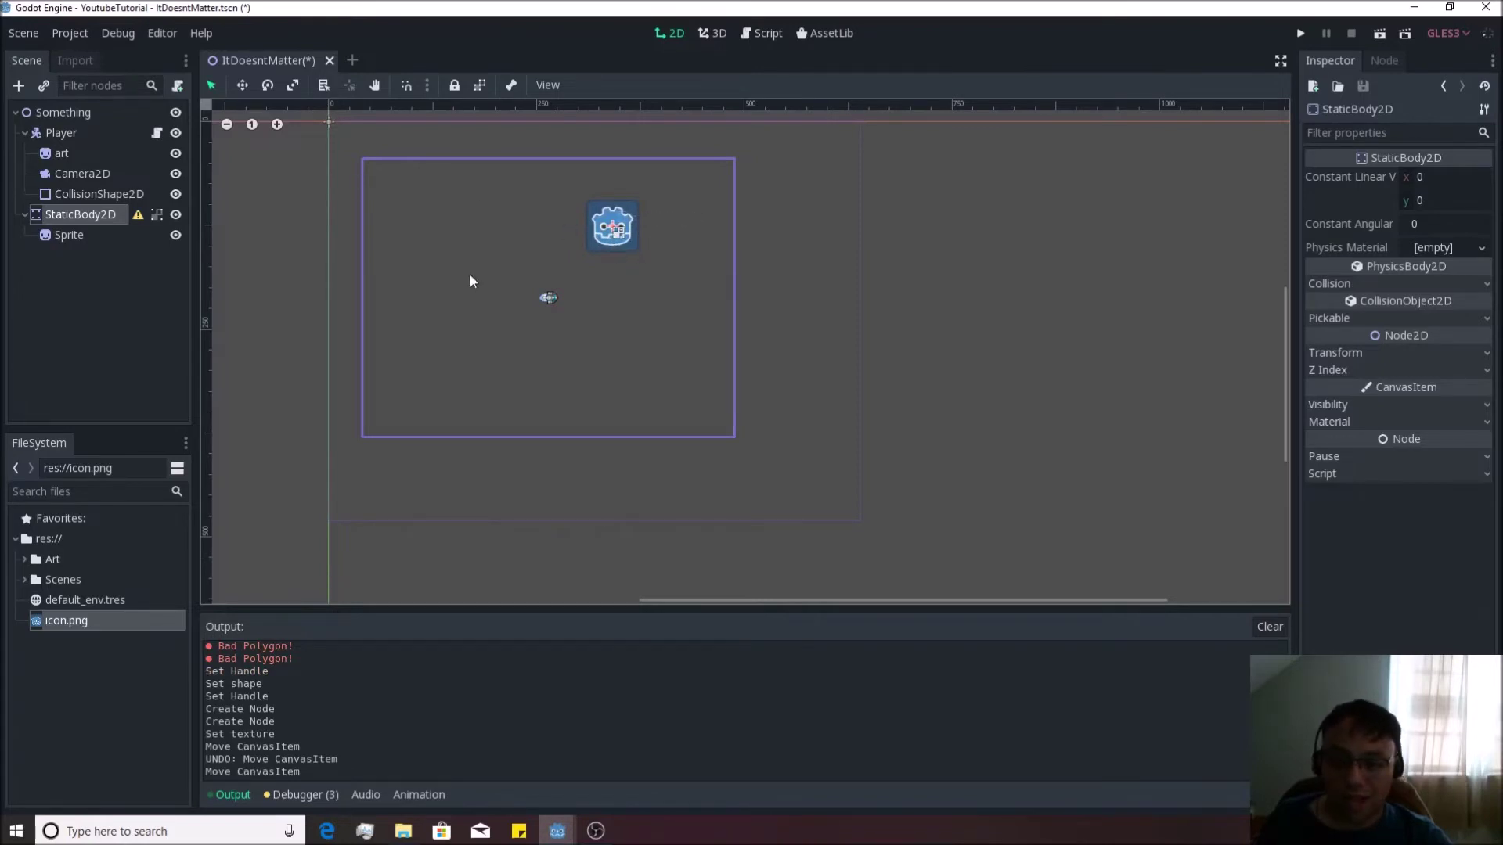
{"action": "scroll", "coordinate": [493, 267], "scroll_direction": "up", "scroll_amount": 1}
{"action": "left_click", "coordinate": [69, 235]}
{"action": "left_click", "coordinate": [75, 216]}
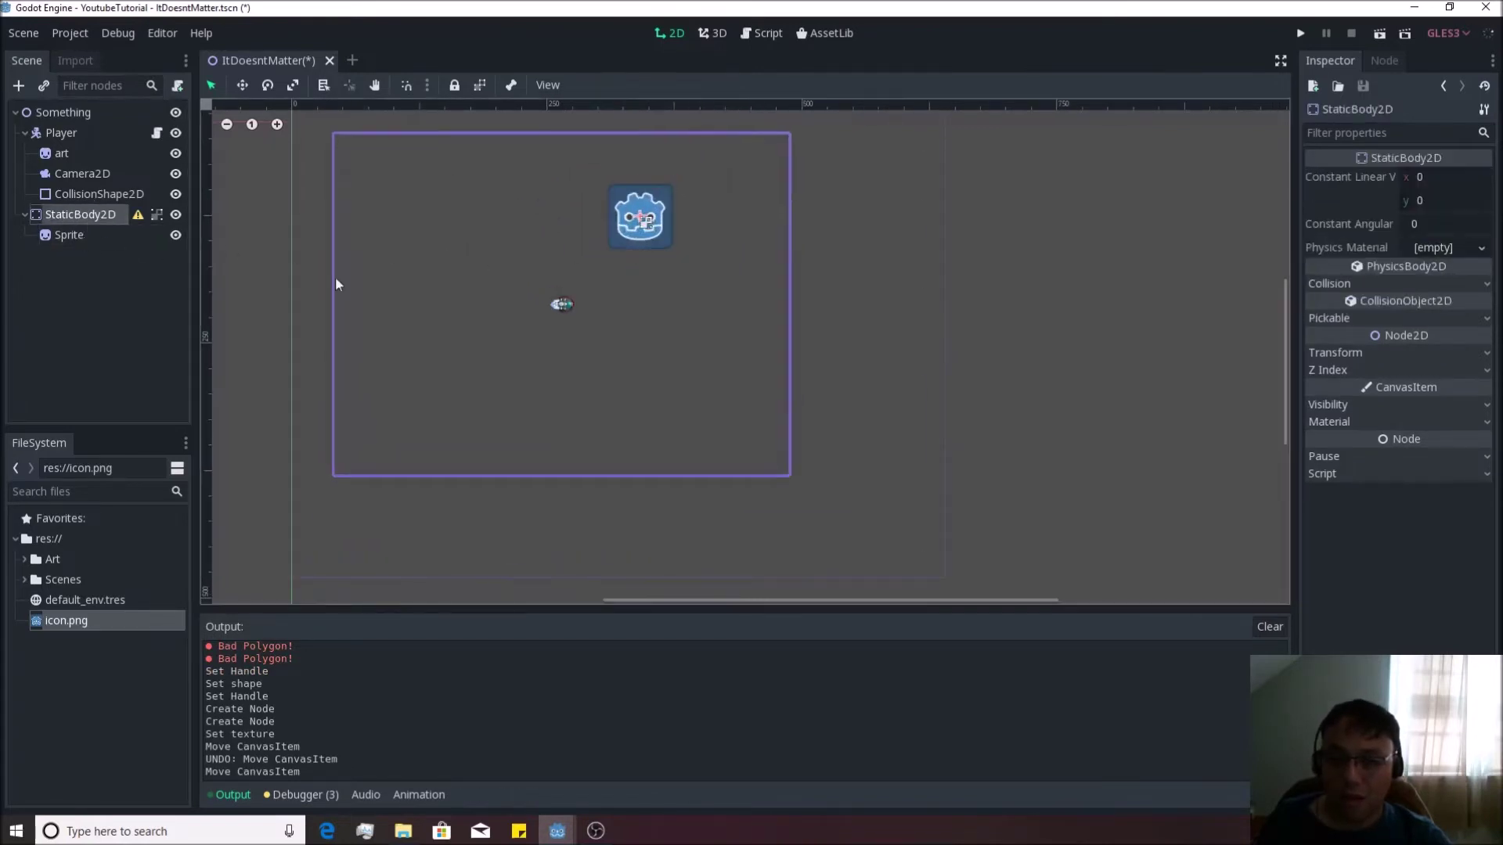
{"action": "scroll", "coordinate": [569, 245], "scroll_direction": "up", "scroll_amount": 1}
Shrink the icon Sprite to 0.441 scale and reset its position to 0, 0
{"action": "left_click", "coordinate": [45, 236]}
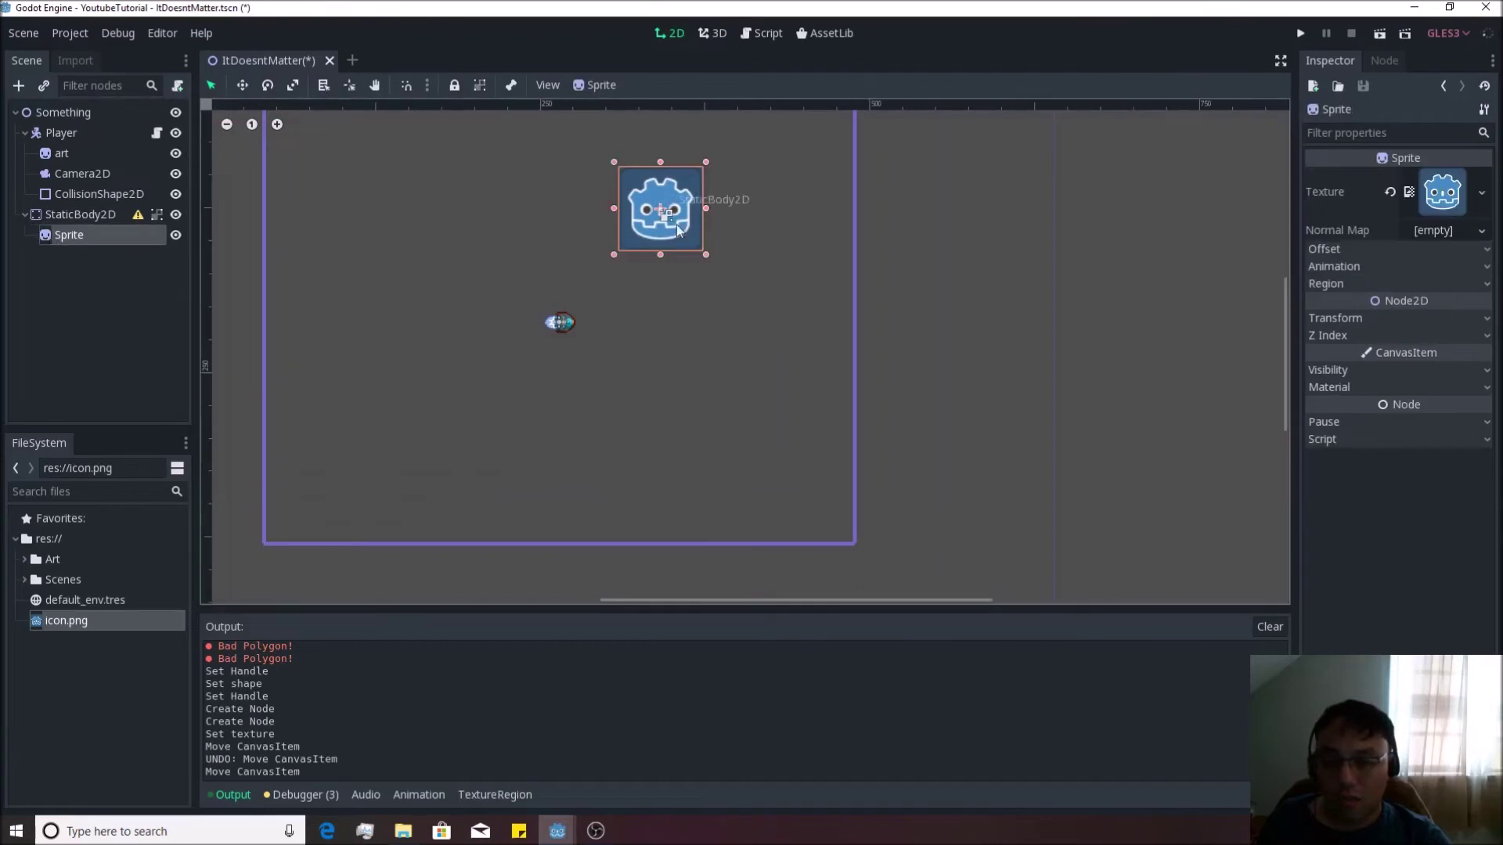
{"action": "left_click_drag", "start_coordinate": [706, 255], "coordinate": [658, 213]}
{"action": "scroll", "coordinate": [657, 213], "scroll_direction": "up", "scroll_amount": 2}
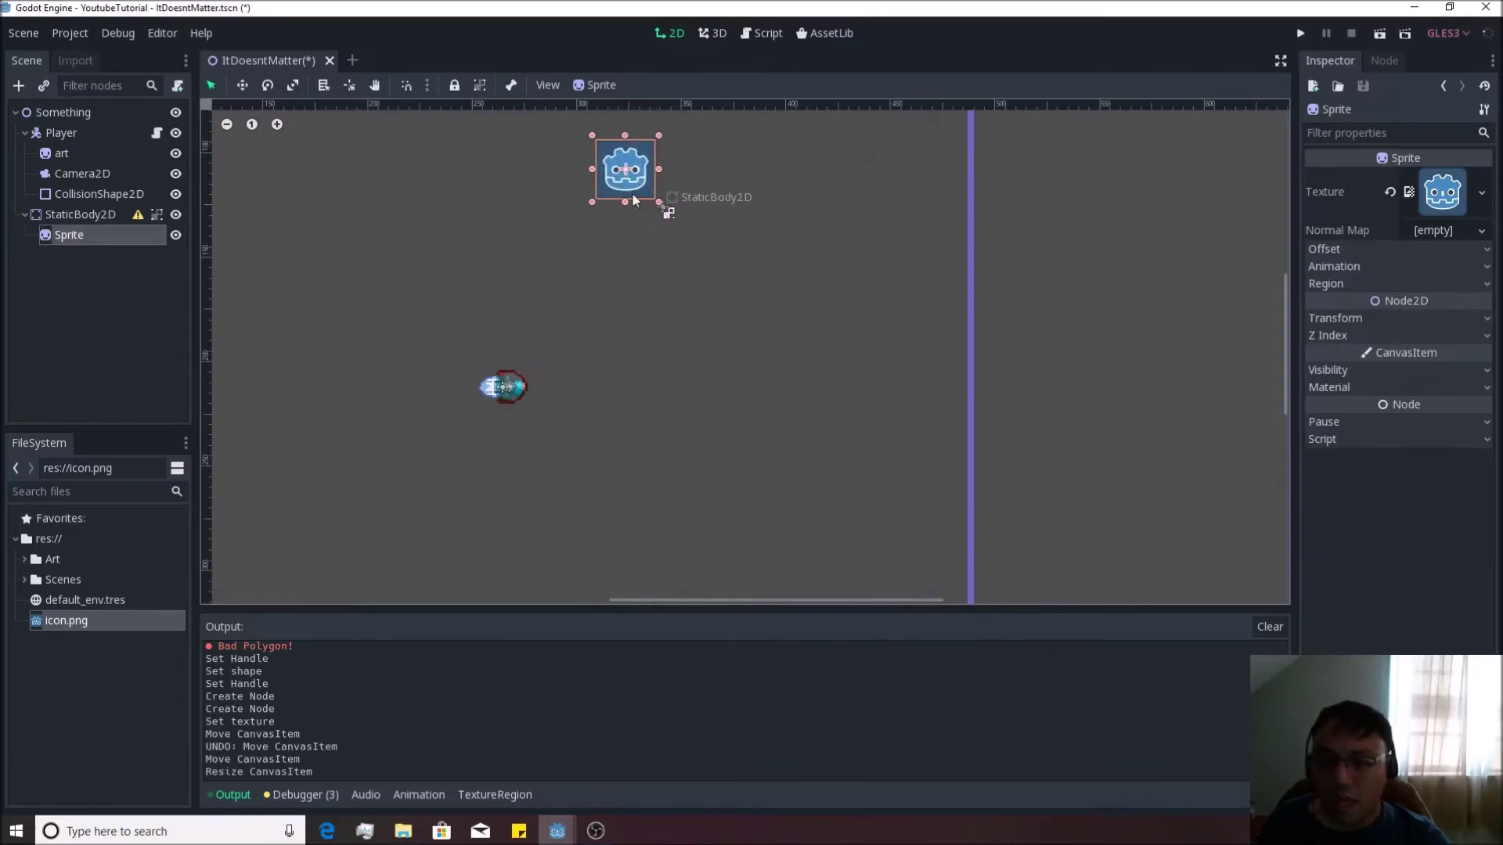
{"action": "left_click", "coordinate": [1478, 320]}
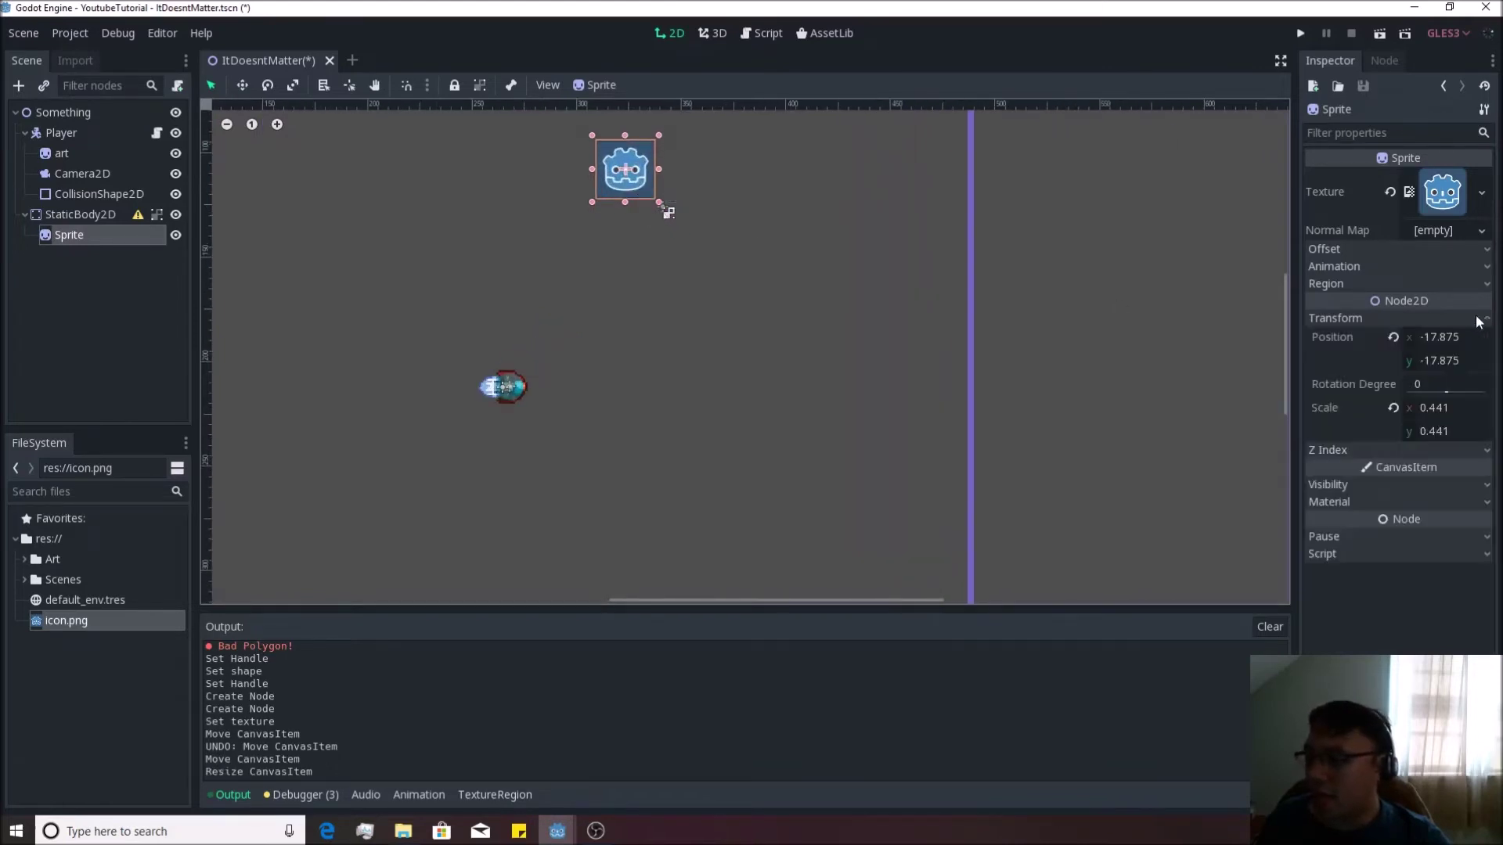
{"action": "left_click", "coordinate": [1395, 337]}
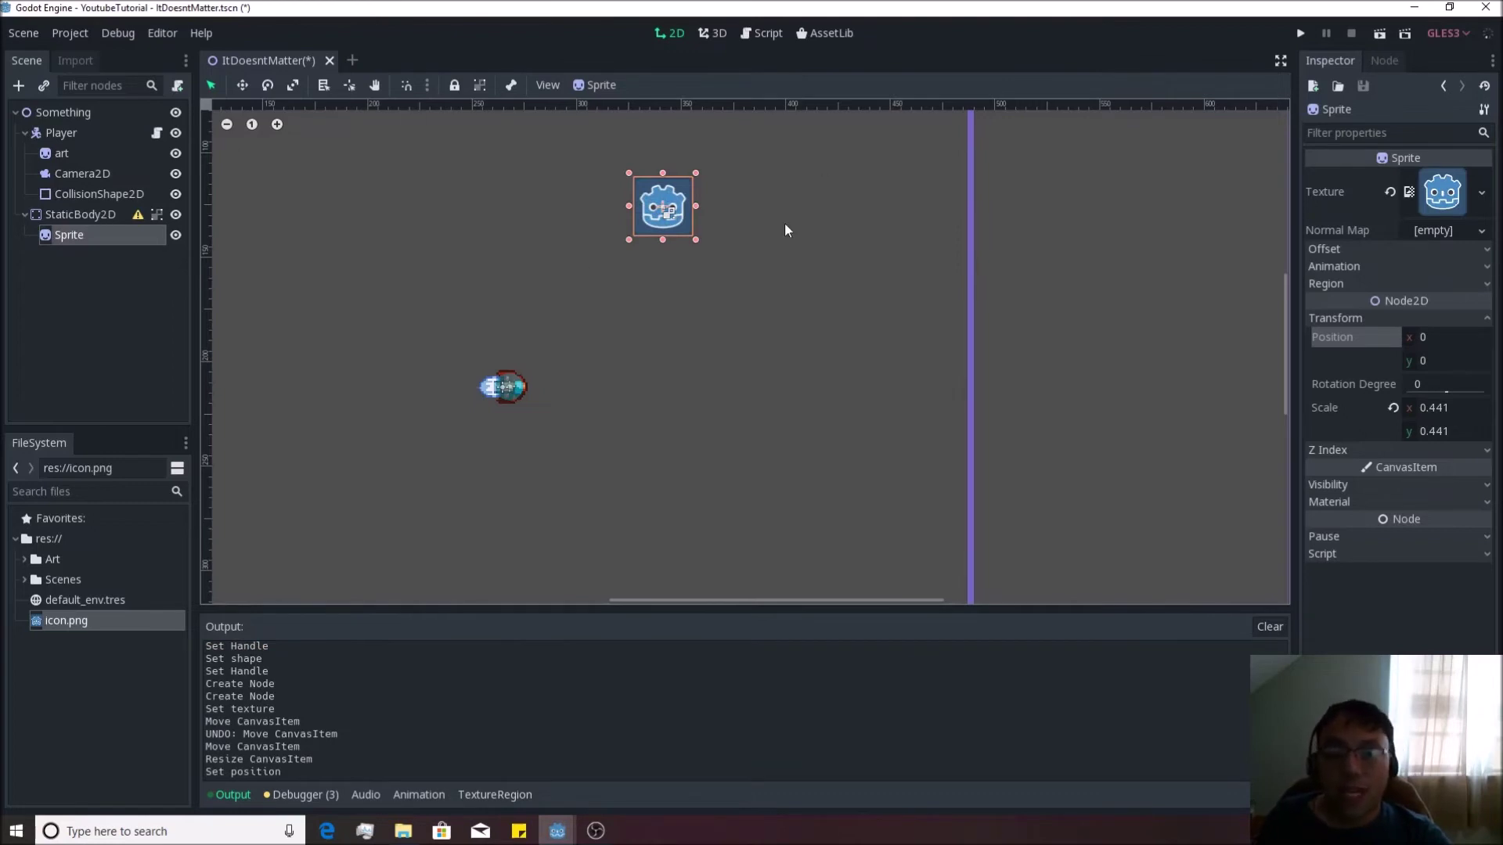
Test-run the scene, close the game window, and zoom the canvas back in
{"action": "left_click", "coordinate": [1305, 32]}
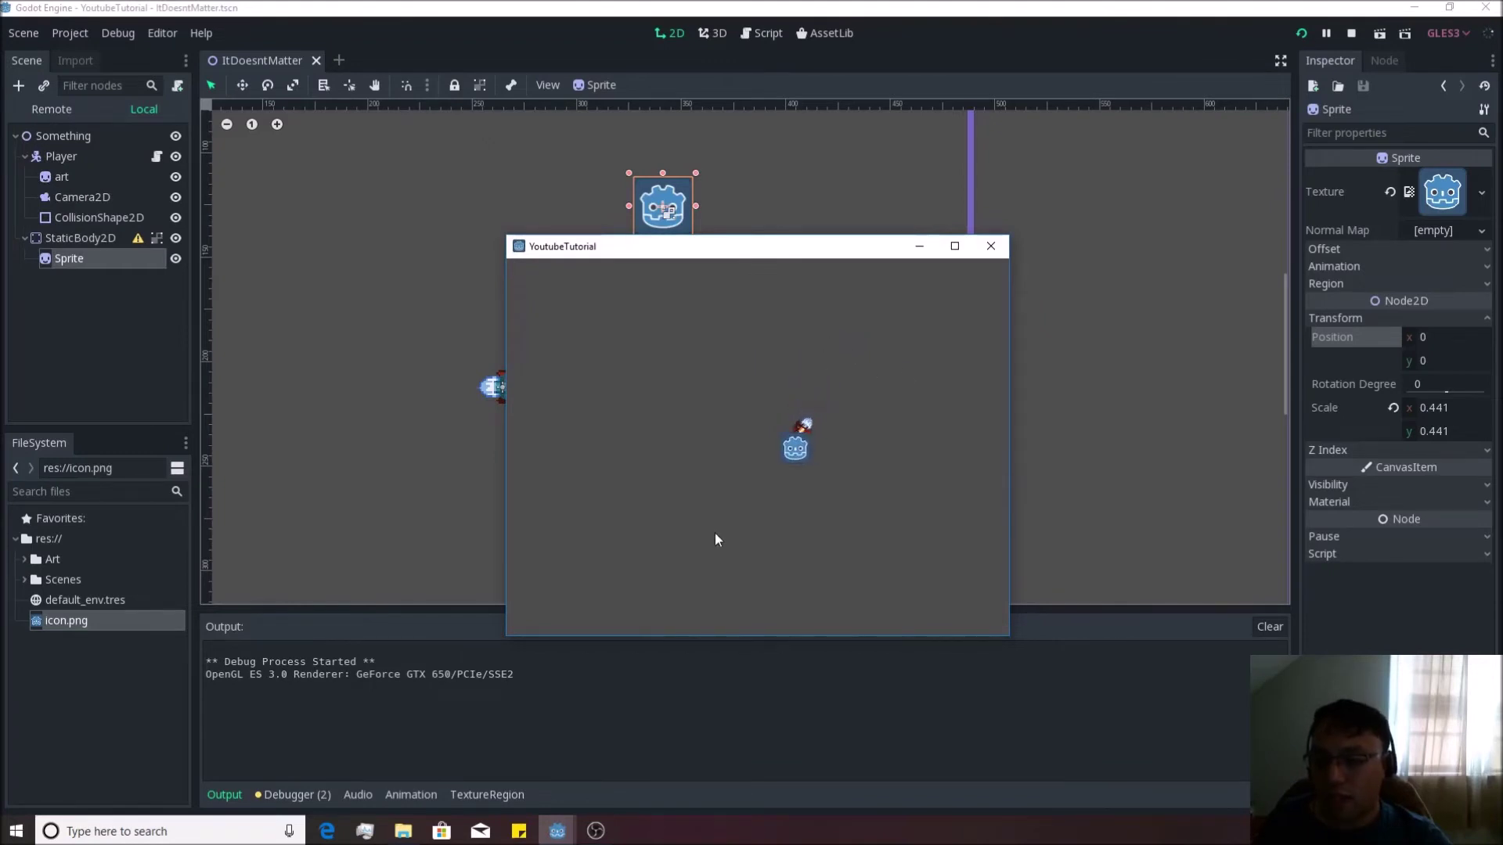
{"action": "left_click", "coordinate": [990, 245]}
{"action": "scroll", "coordinate": [673, 203], "scroll_direction": "up", "scroll_amount": 4}
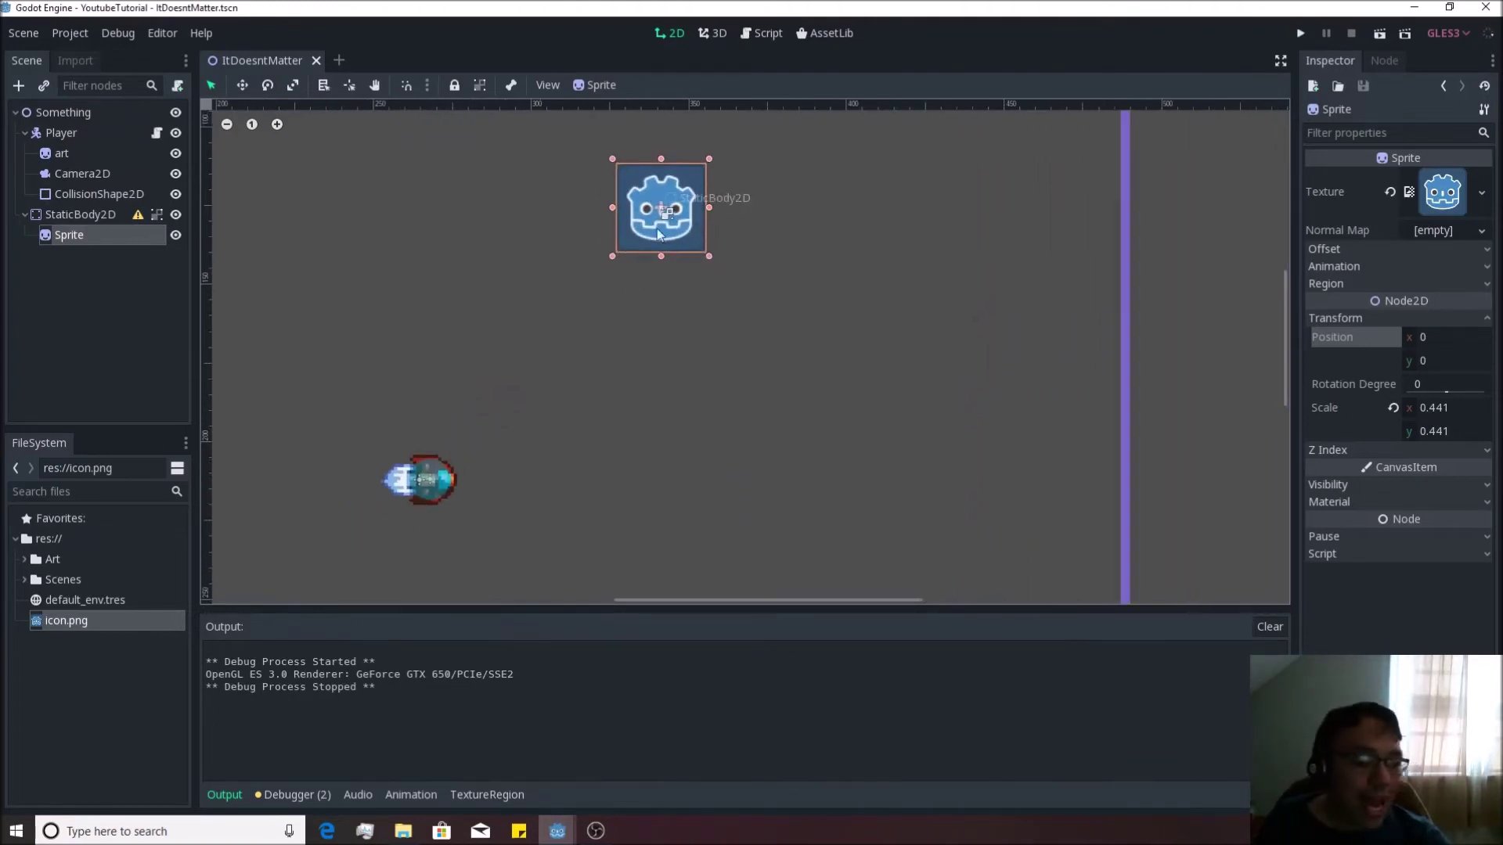
{"action": "scroll", "coordinate": [683, 208], "scroll_direction": "up", "scroll_amount": 3}
{"action": "scroll", "coordinate": [682, 209], "scroll_direction": "down", "scroll_amount": 1}
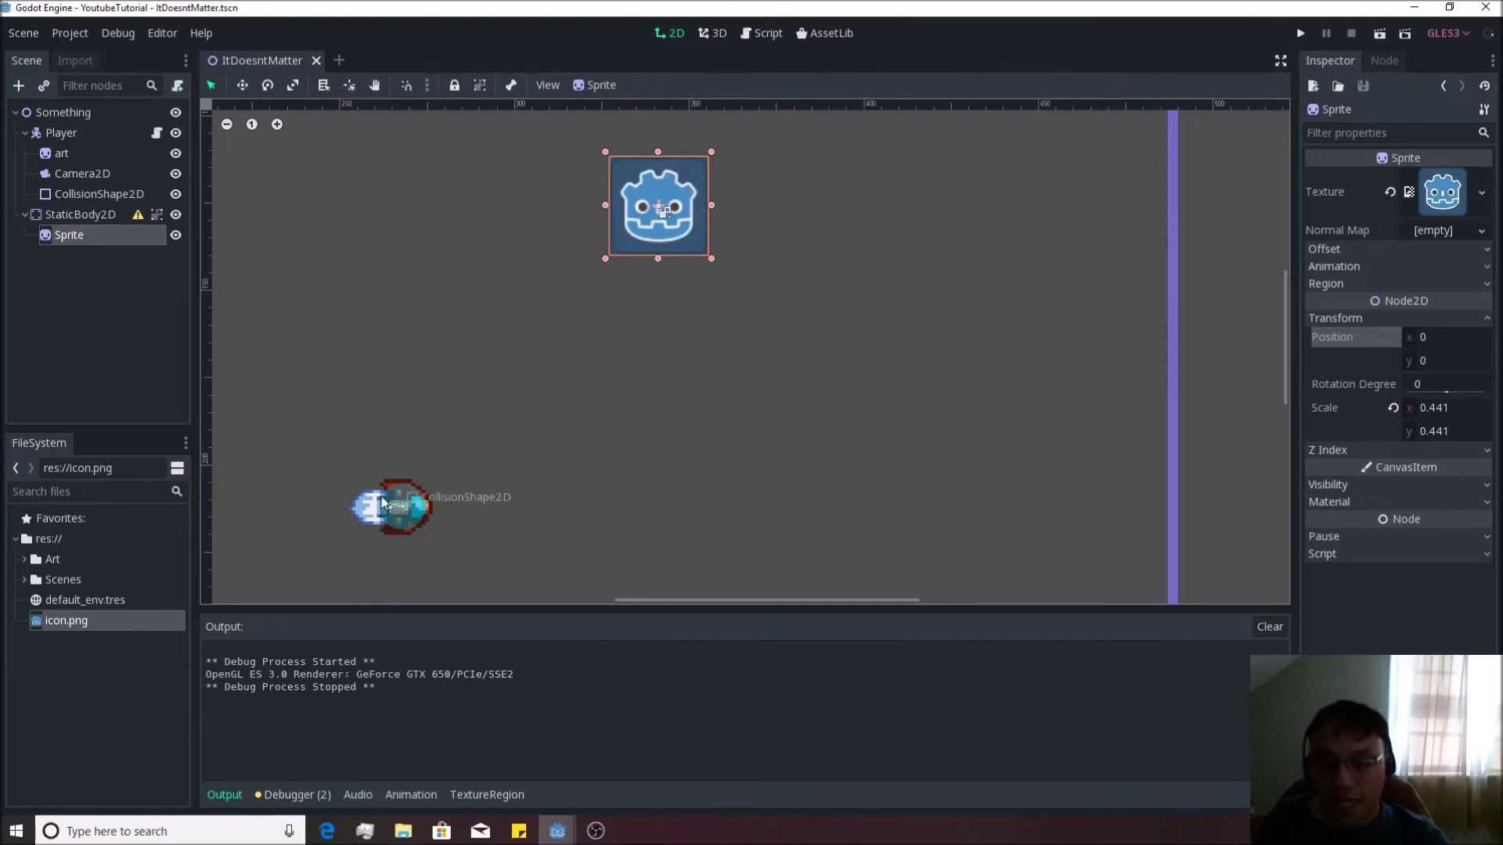
{"action": "left_click", "coordinate": [177, 154]}
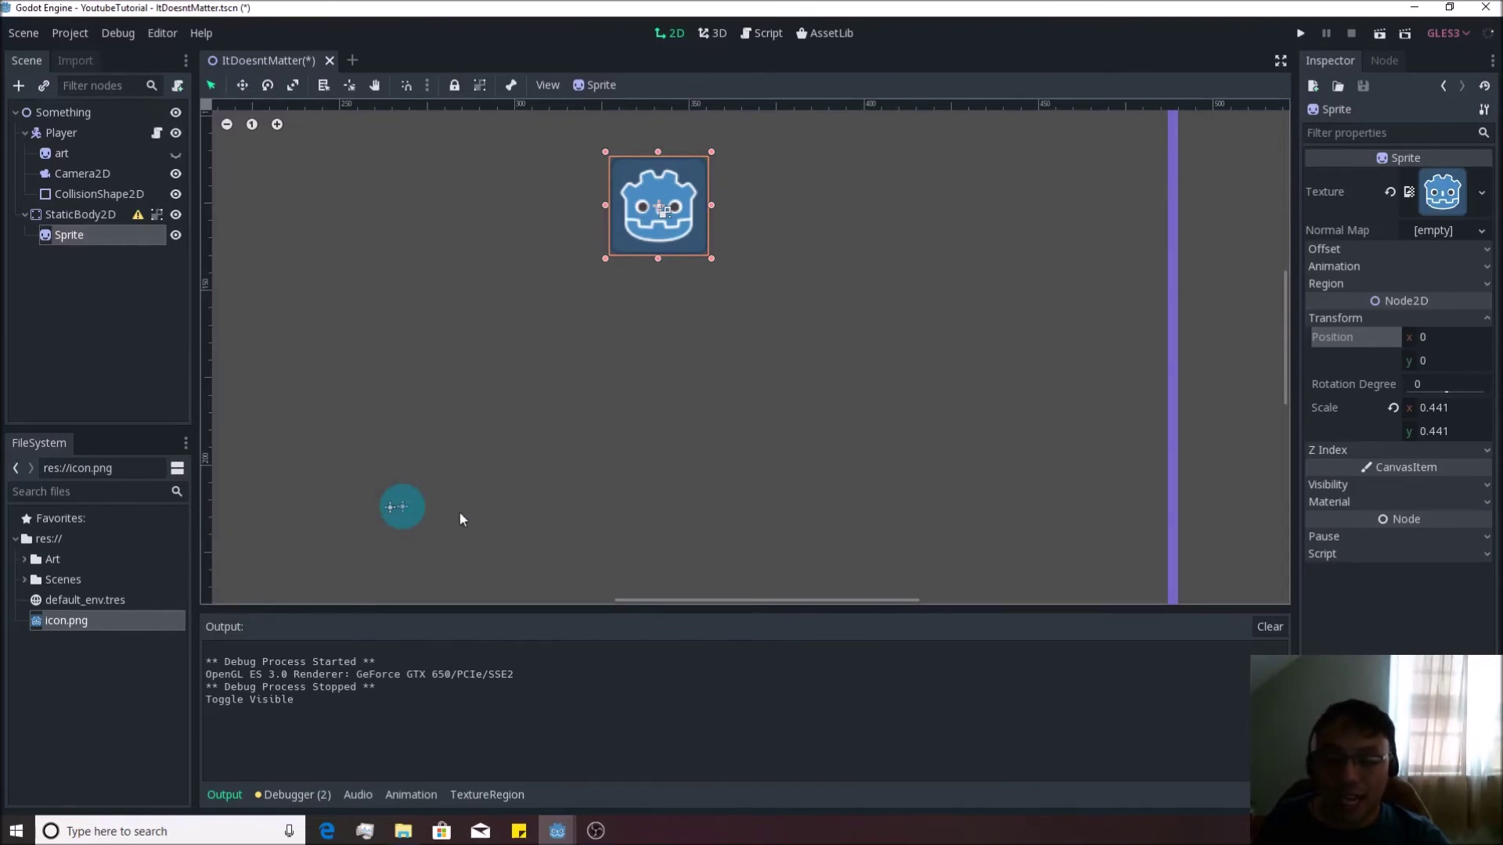
{"action": "left_click", "coordinate": [176, 155]}
{"action": "left_click", "coordinate": [176, 194]}
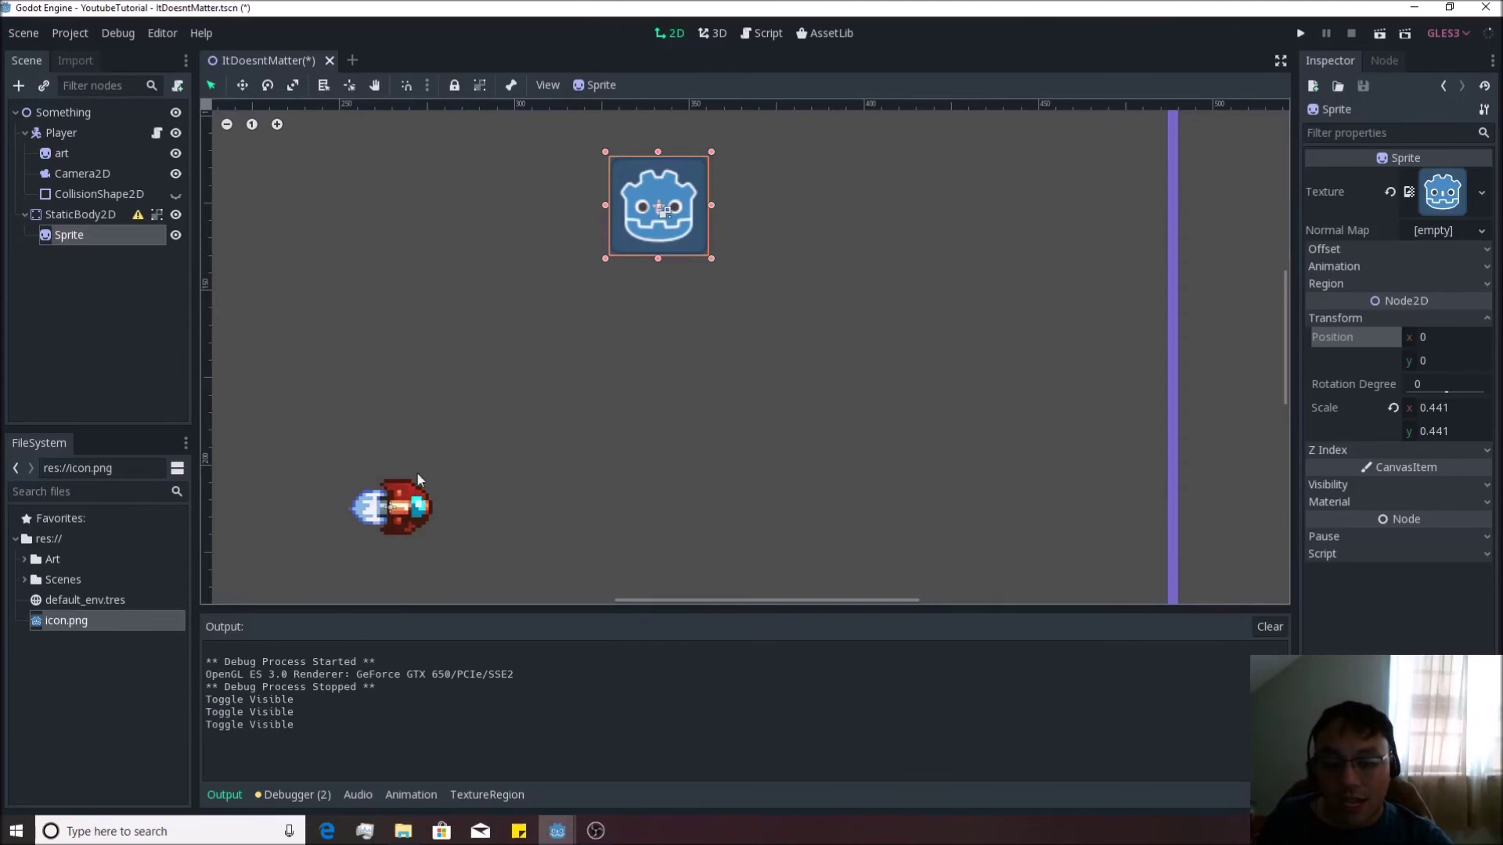
{"action": "left_click", "coordinate": [176, 195]}
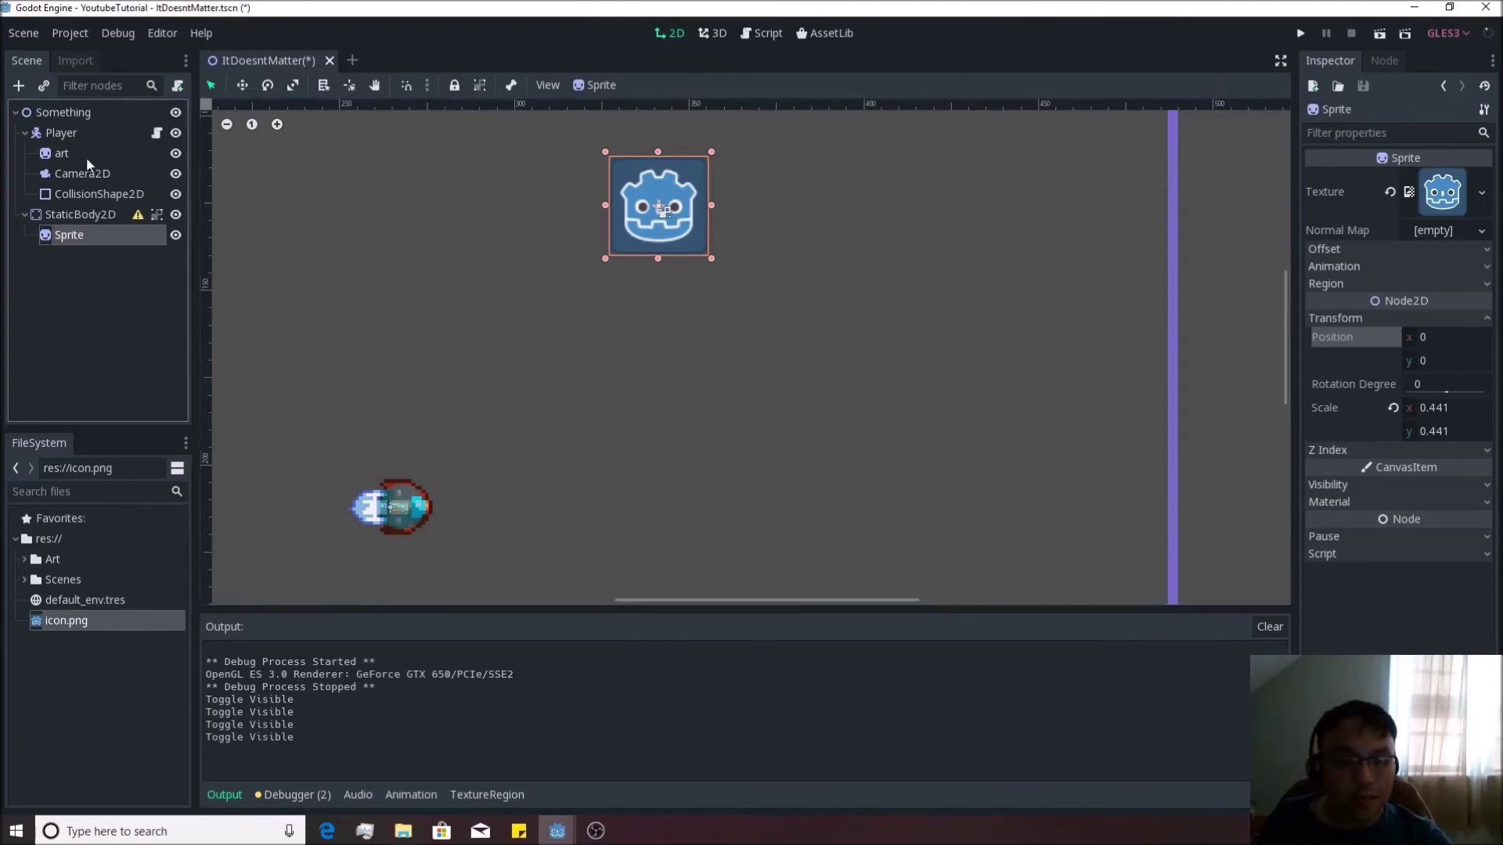
{"action": "scroll", "coordinate": [655, 186], "scroll_direction": "up", "scroll_amount": 3}
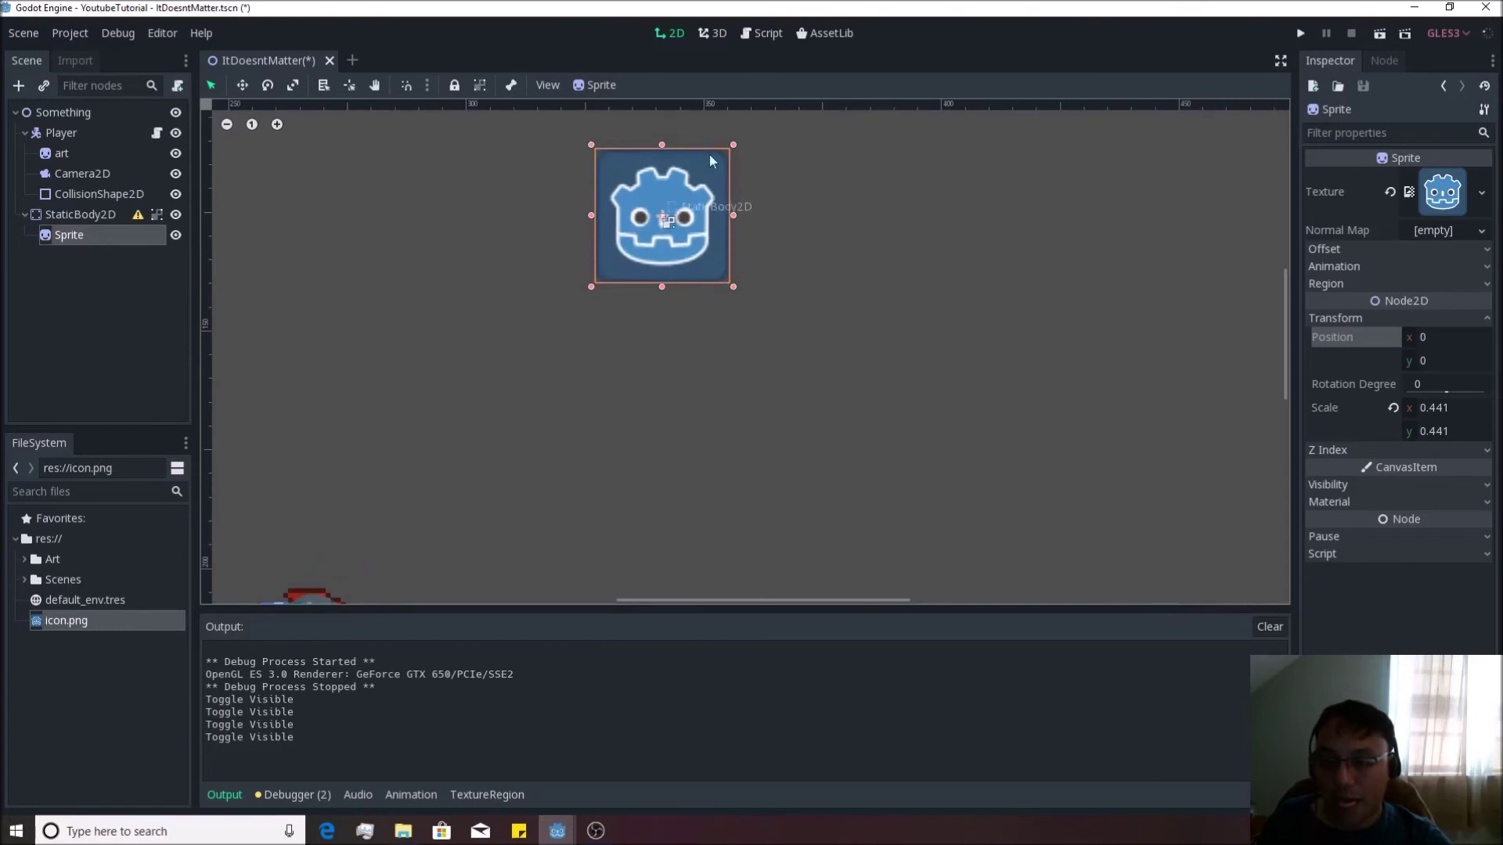
{"action": "left_click", "coordinate": [63, 212]}
Add a CollisionShape2D child under StaticBody2D, found by searching 'collision'
{"action": "right_click", "coordinate": [74, 212]}
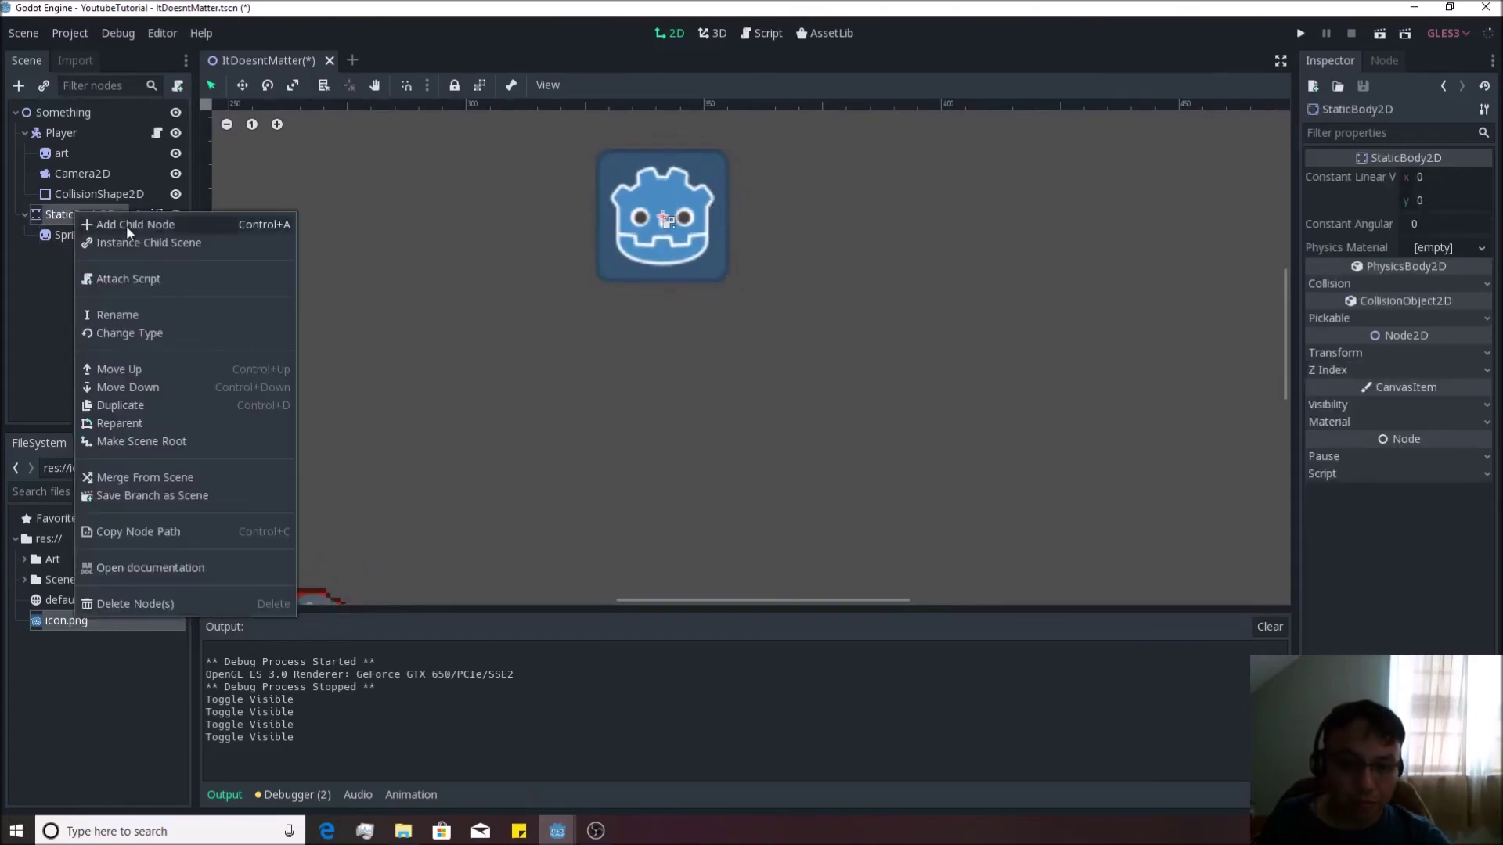
{"action": "left_click", "coordinate": [129, 225]}
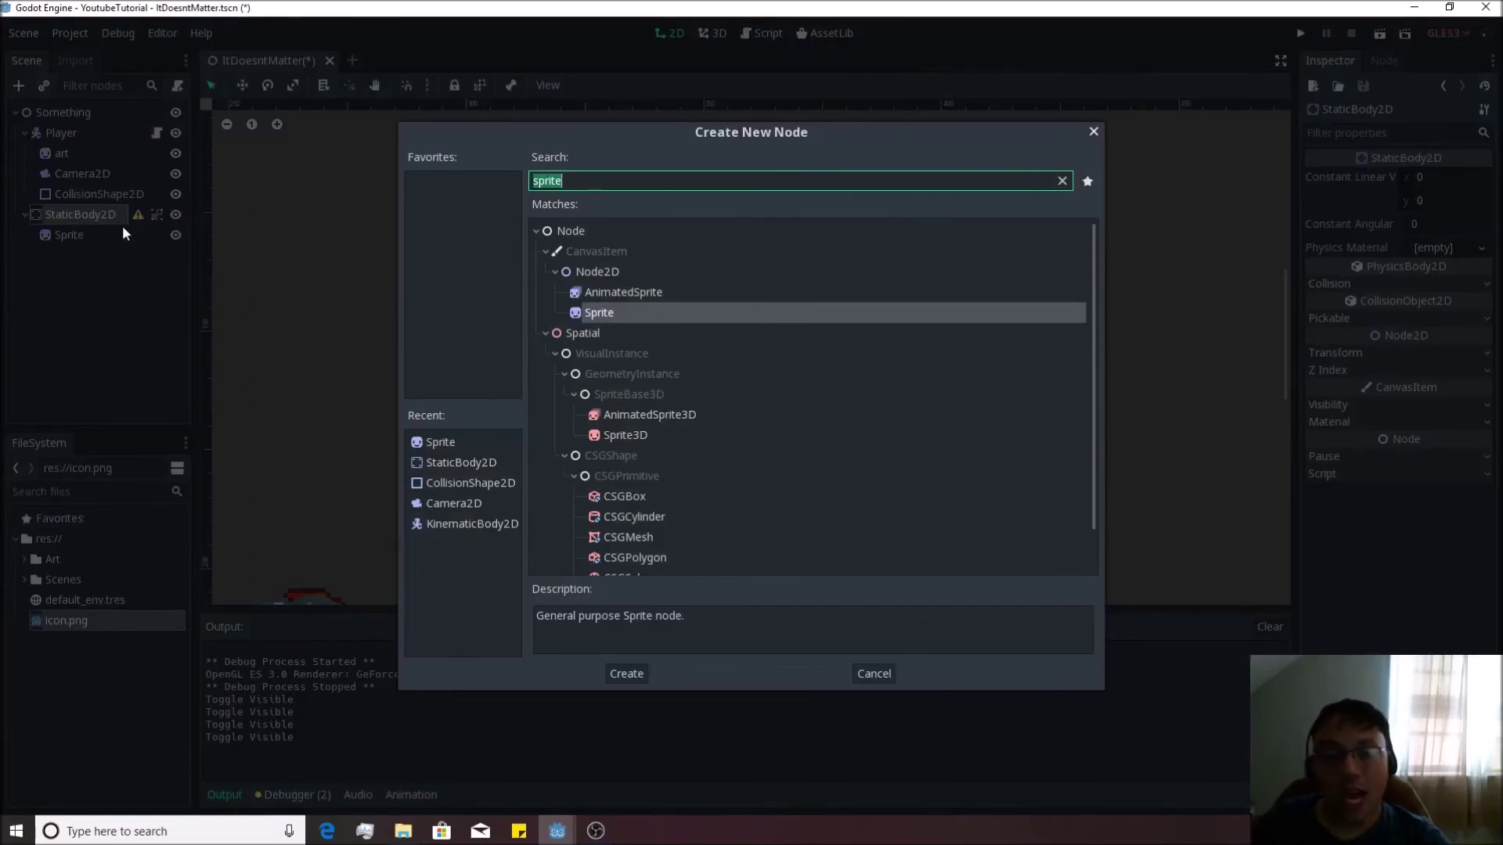
{"action": "type", "text": "collision"}
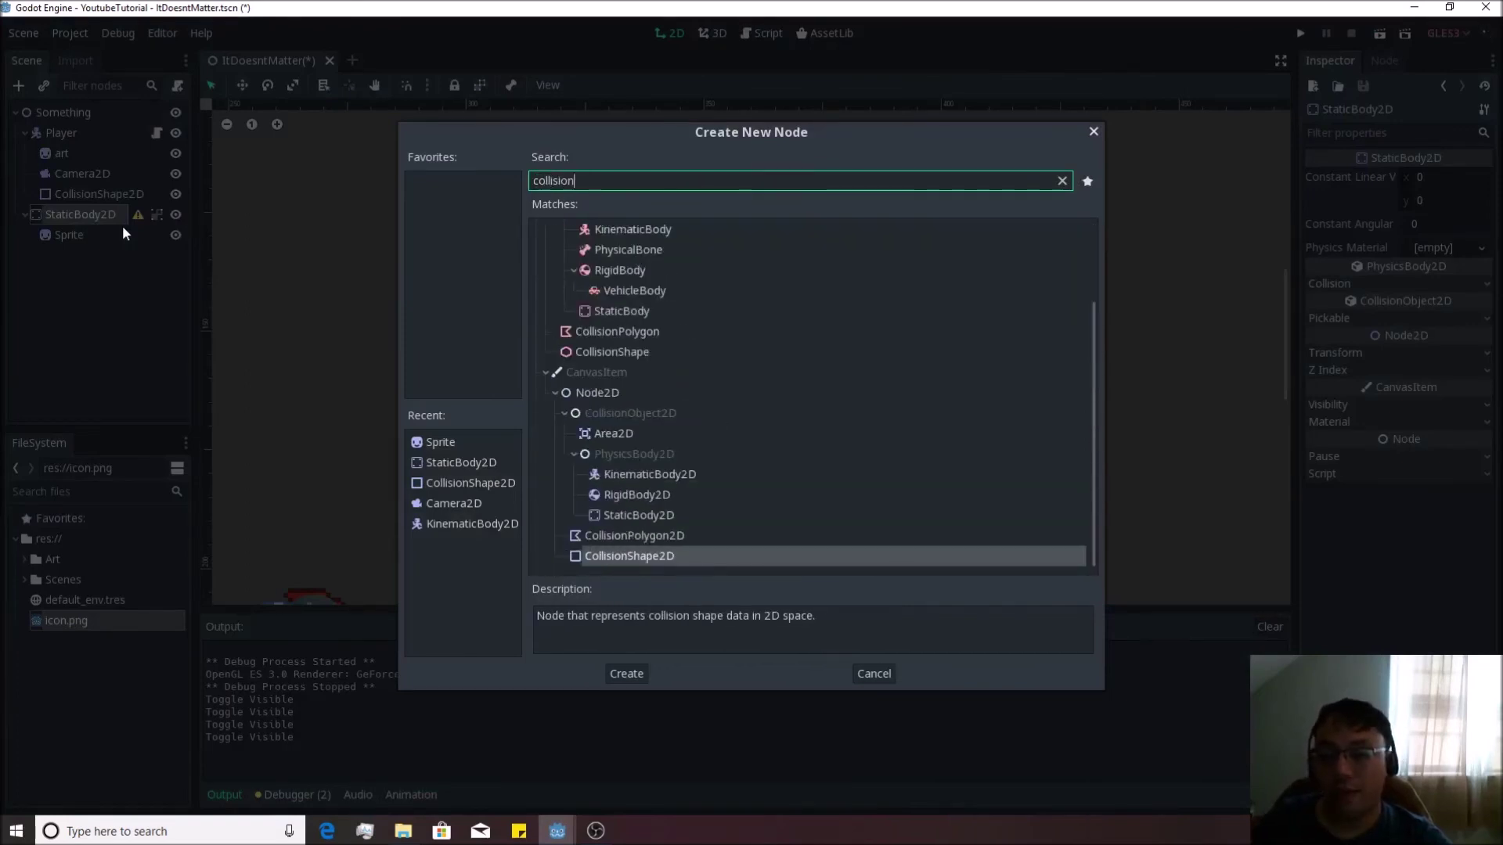
{"action": "double_click", "coordinate": [664, 558]}
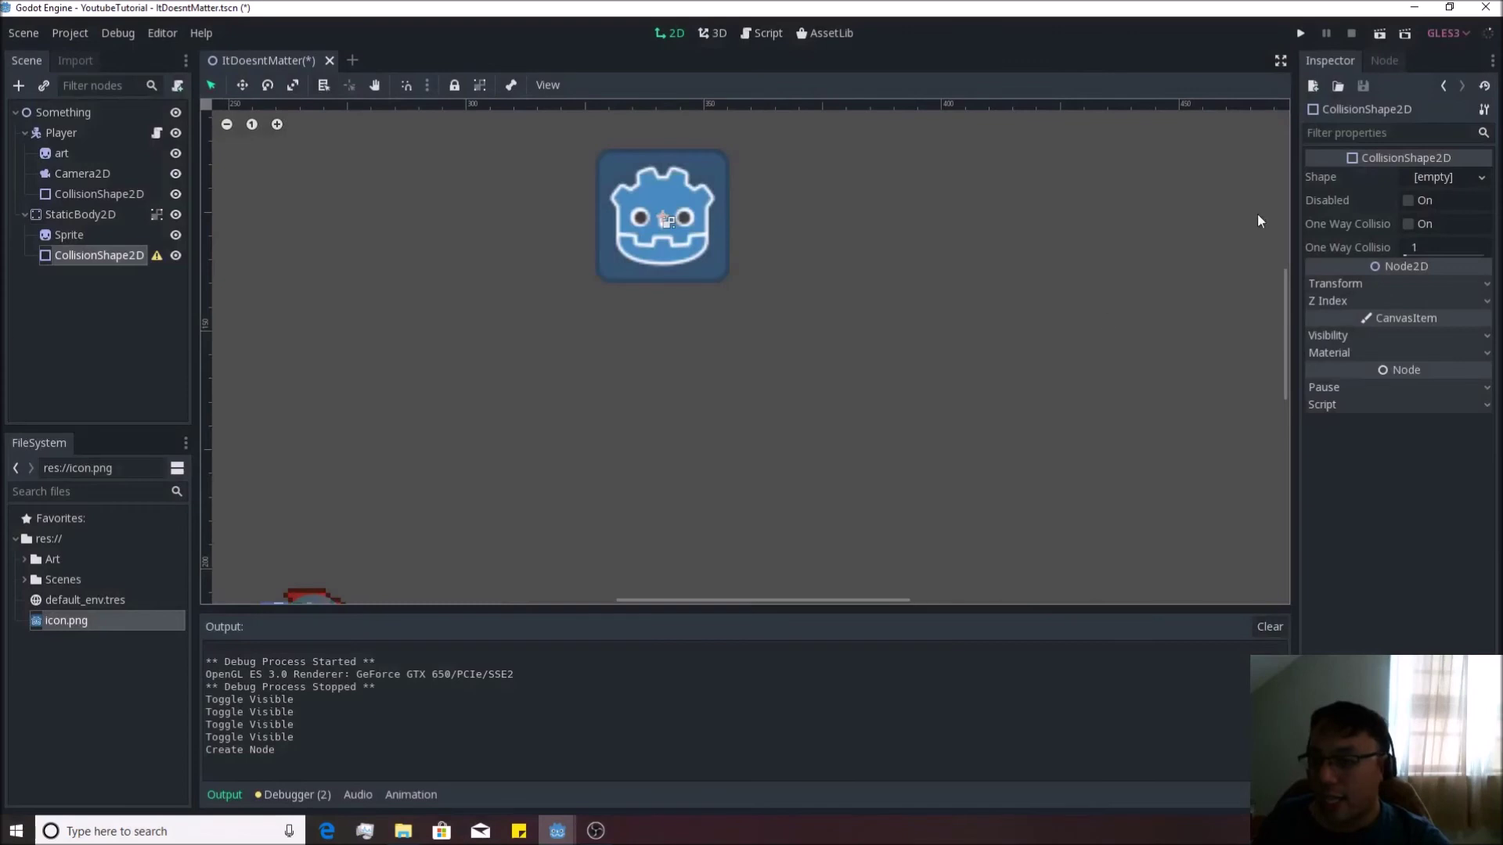
Give it a new RectangleShape2D fitted to the icon's width and top edge
{"action": "left_click", "coordinate": [1482, 180]}
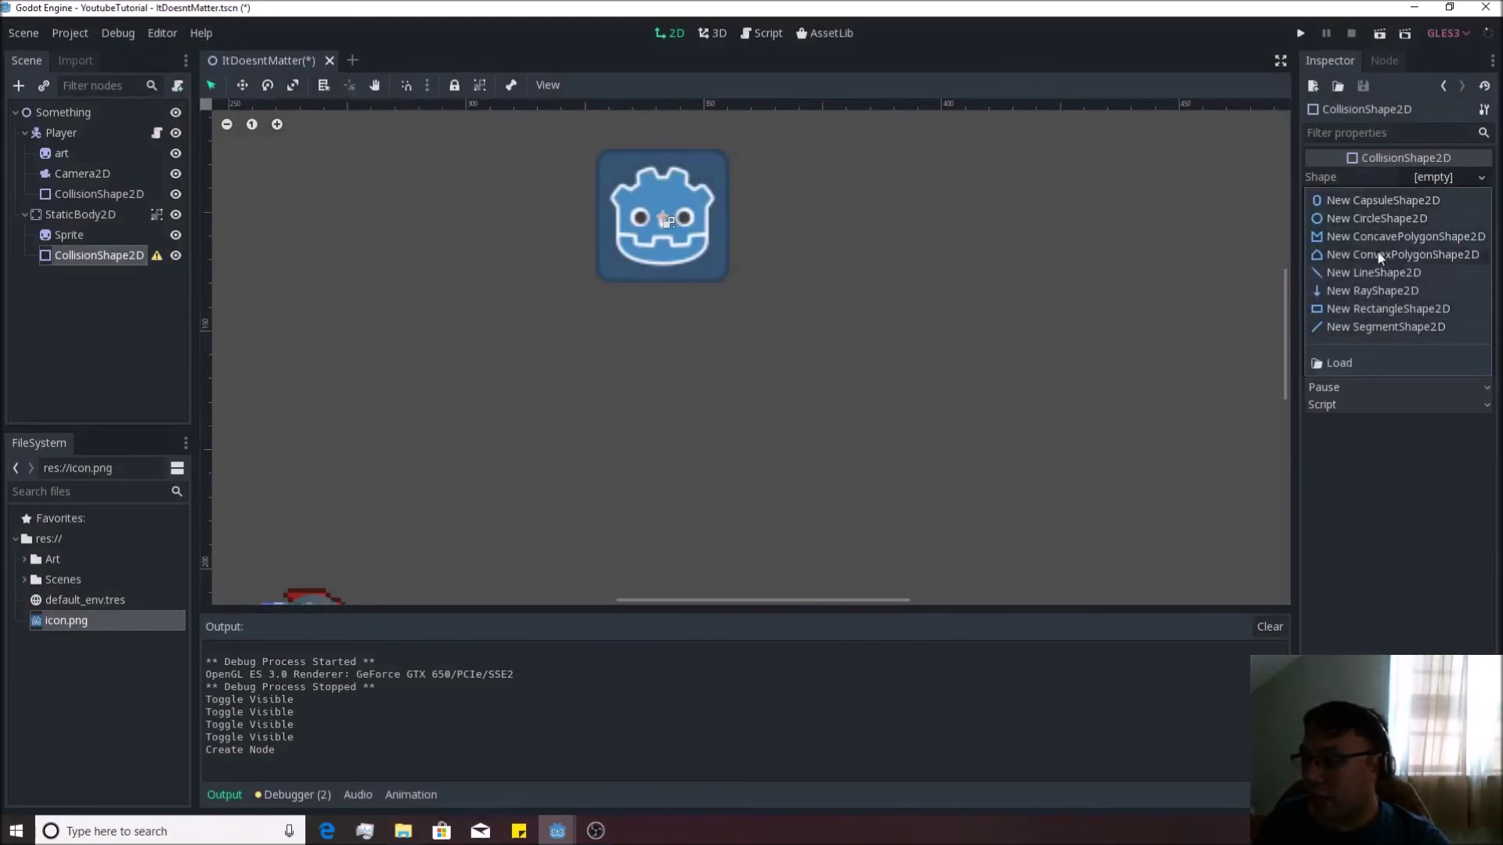
{"action": "left_click", "coordinate": [1355, 307]}
{"action": "scroll", "coordinate": [716, 219], "scroll_direction": "up", "scroll_amount": 3}
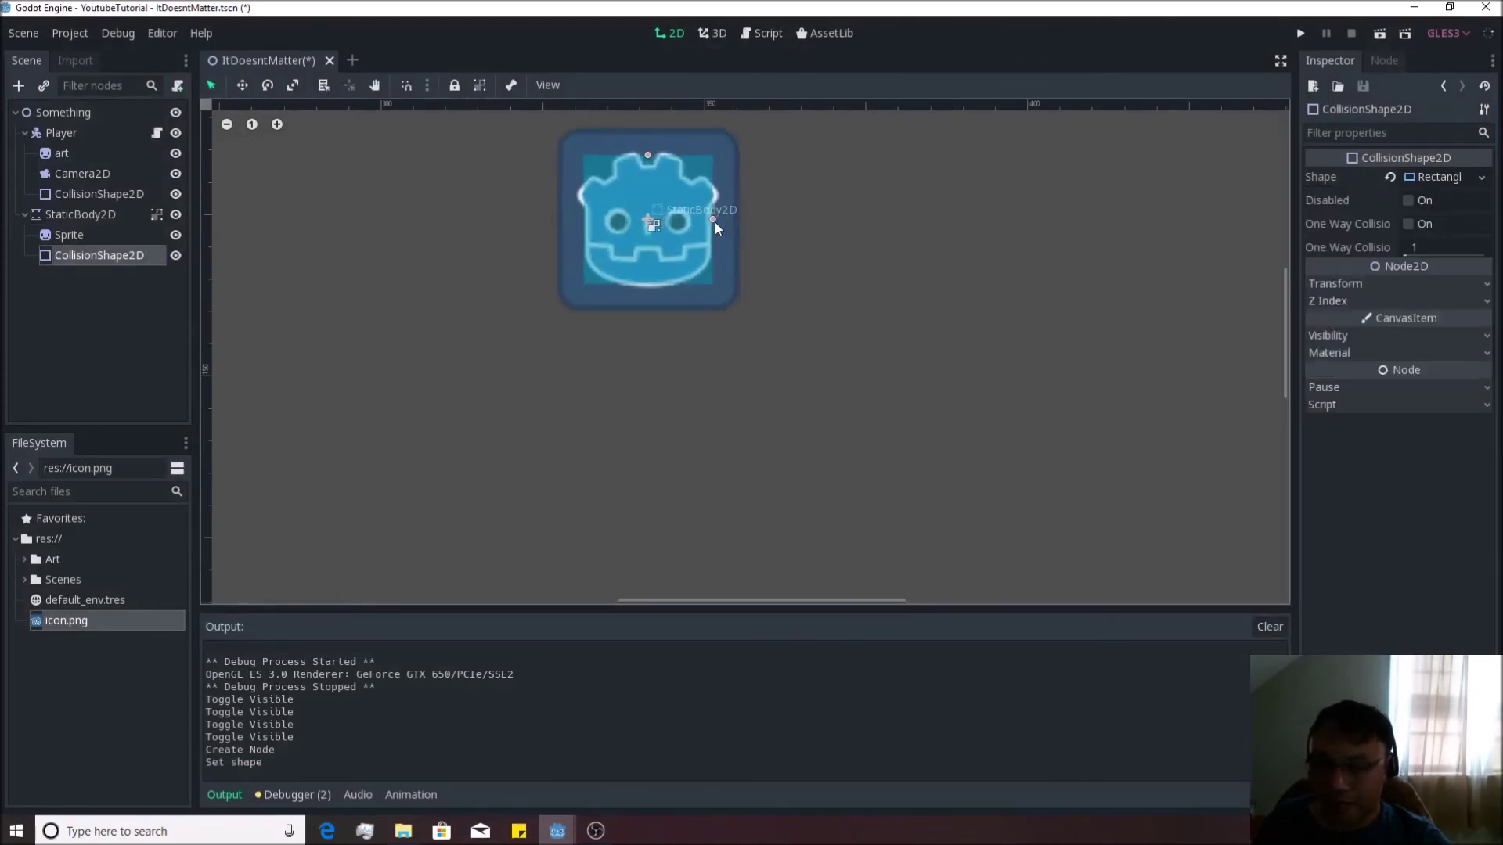
{"action": "left_click_drag", "start_coordinate": [739, 220], "coordinate": [737, 220]}
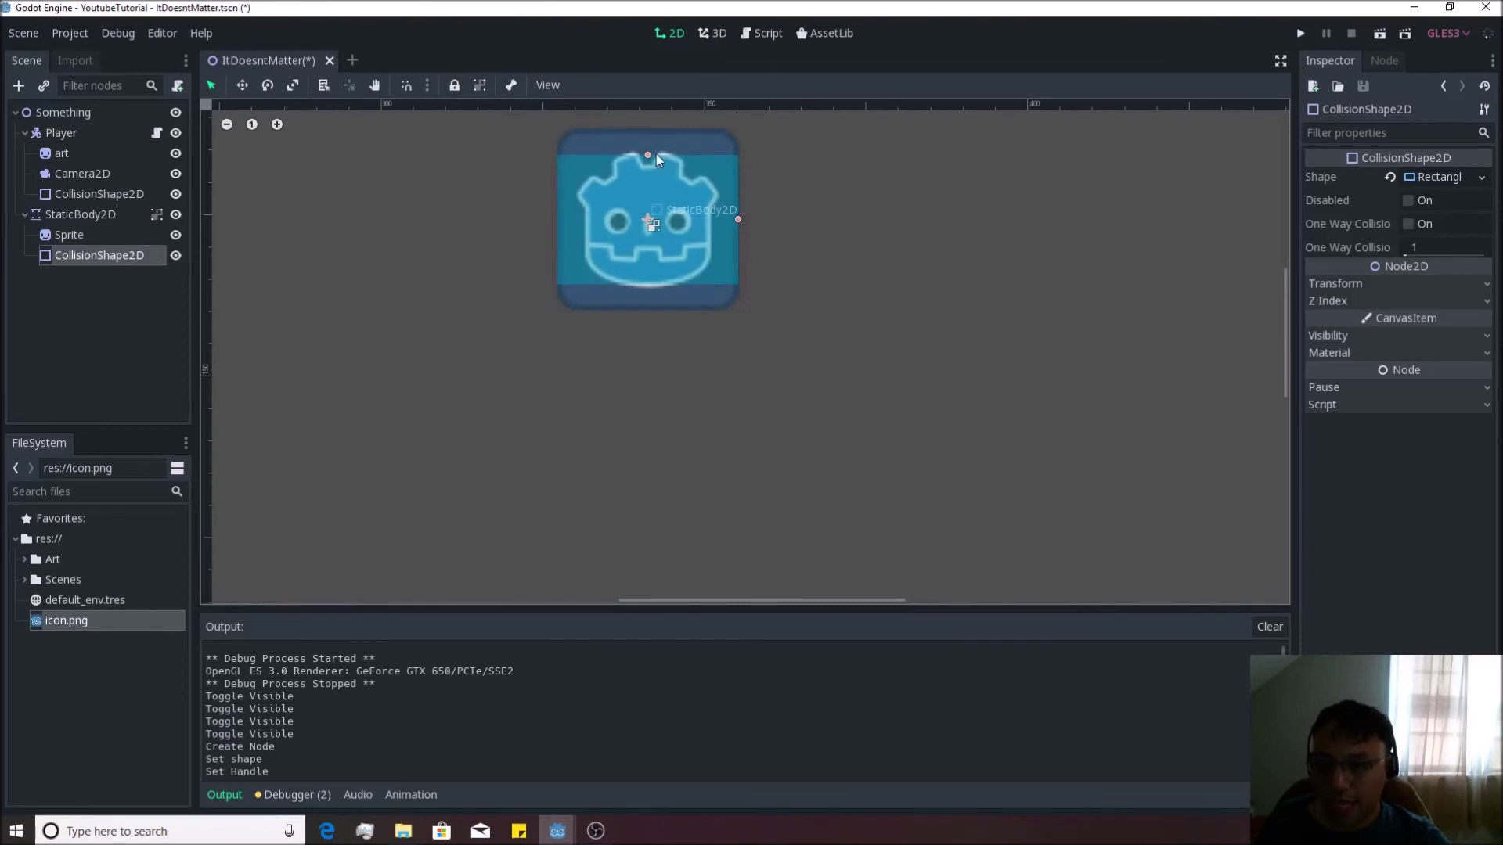
{"action": "left_click_drag", "start_coordinate": [656, 154], "coordinate": [649, 128]}
Save and run with F5, fly the ship around and into the icon, then stop with F8
{"action": "key", "text": "F5"}
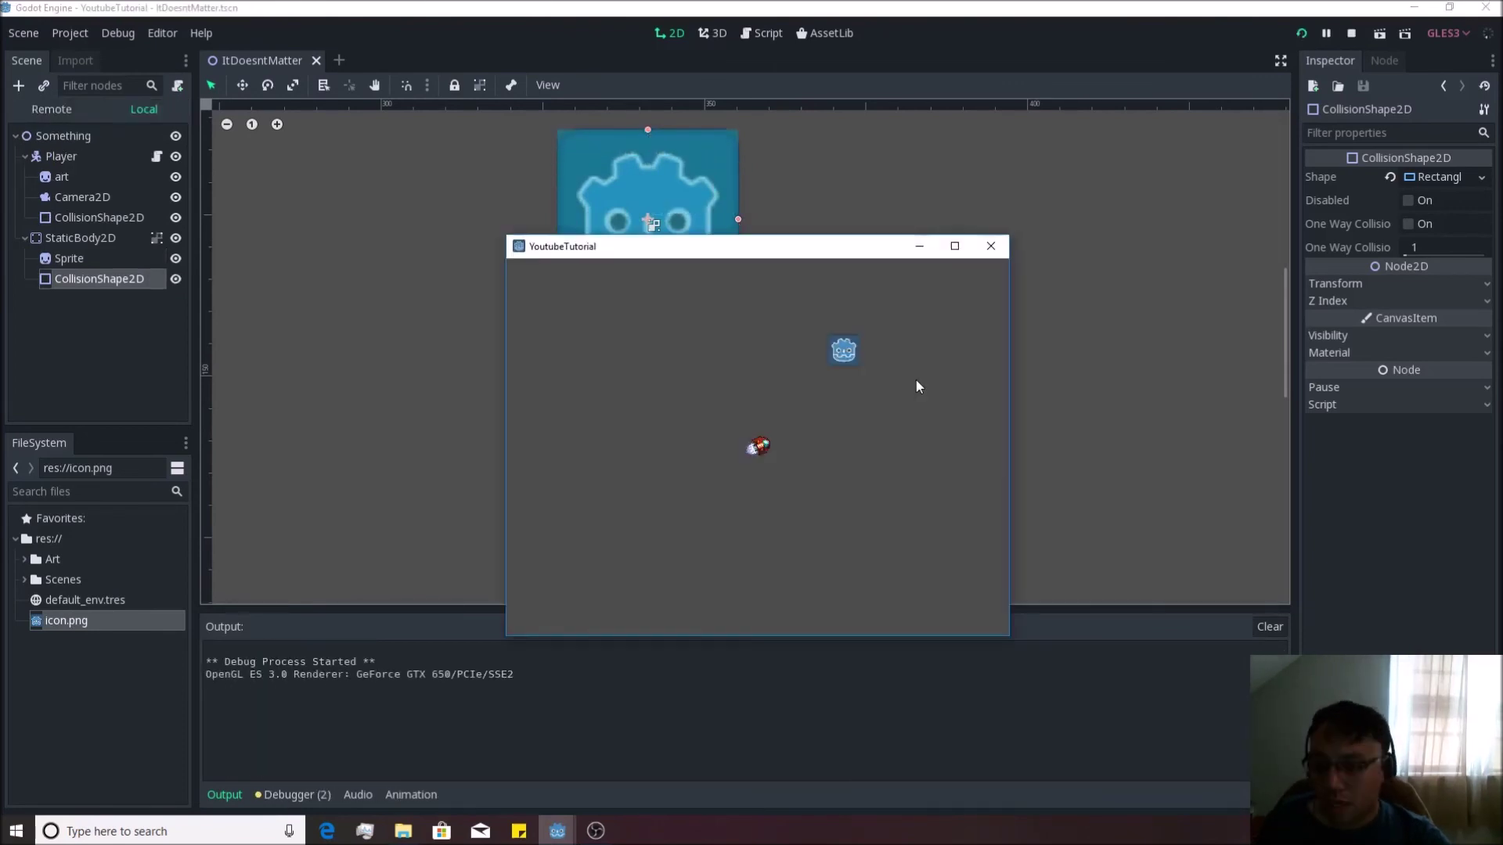
{"action": "key", "text": "Up"}
{"action": "key", "text": "Right"}
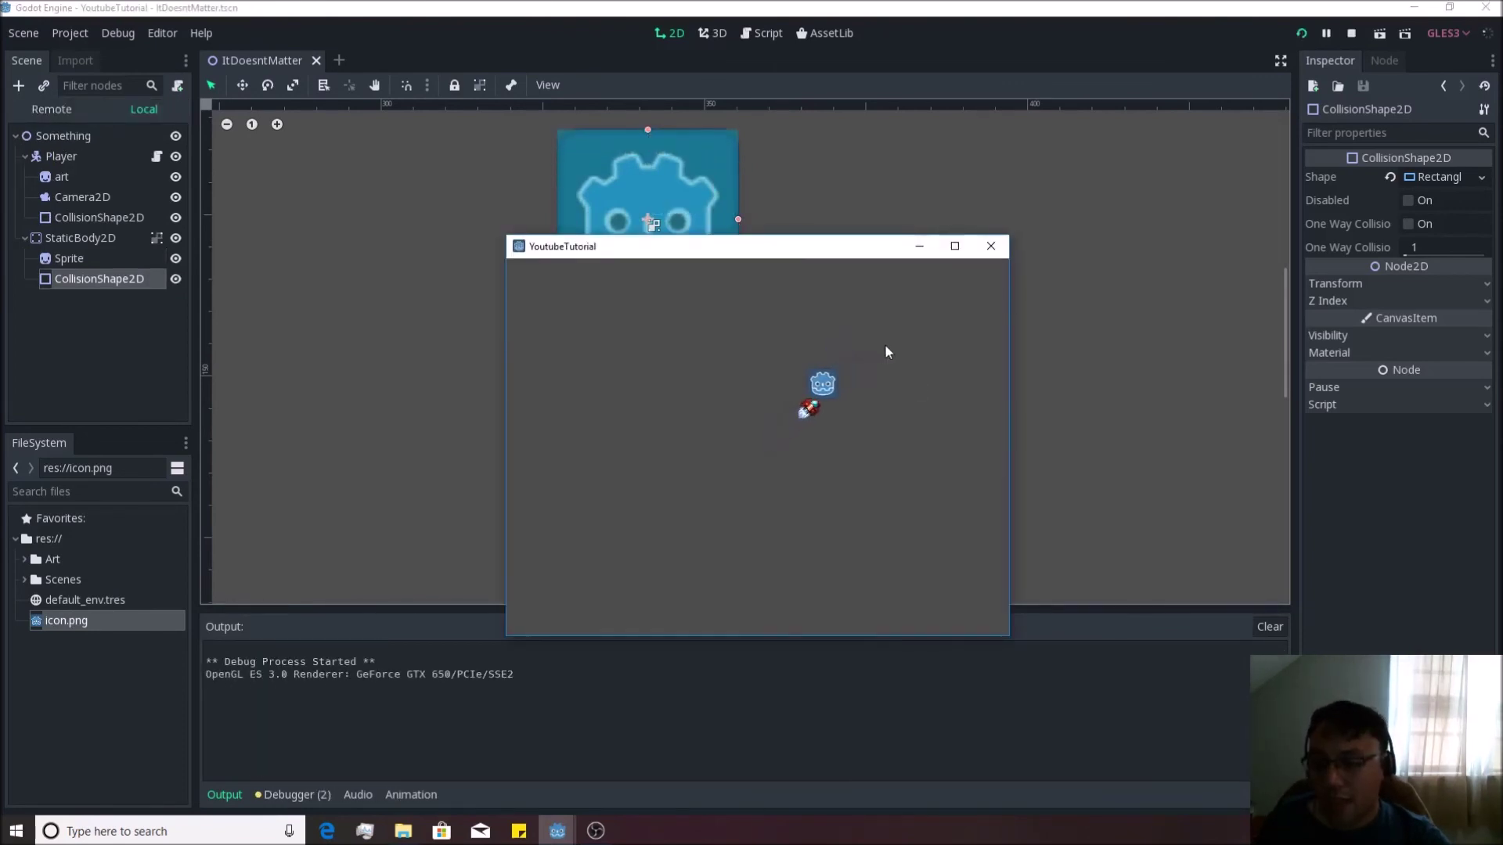
{"action": "key", "text": "Up"}
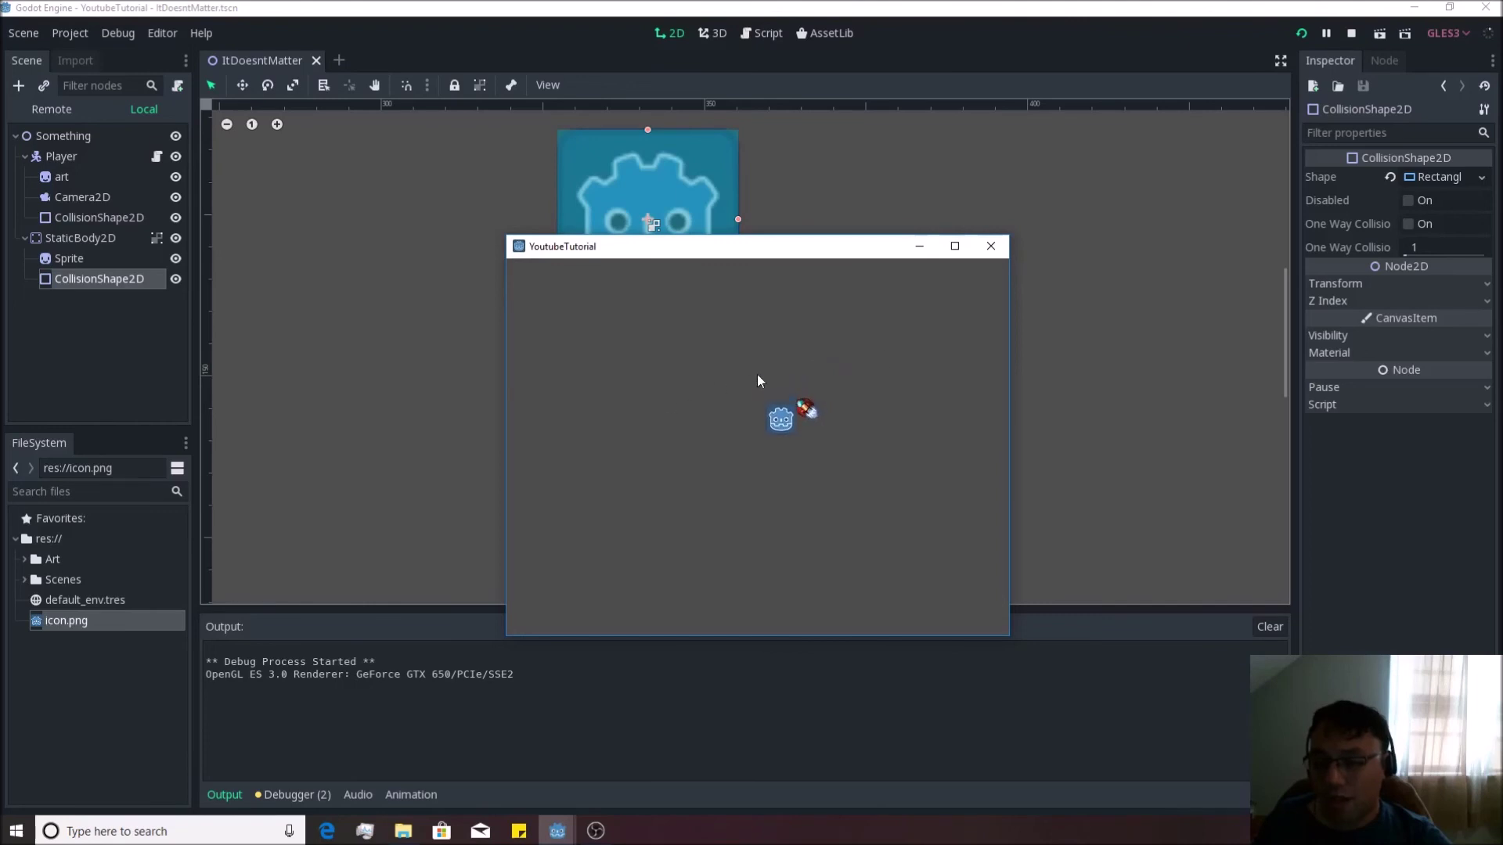
{"action": "key", "text": "Up"}
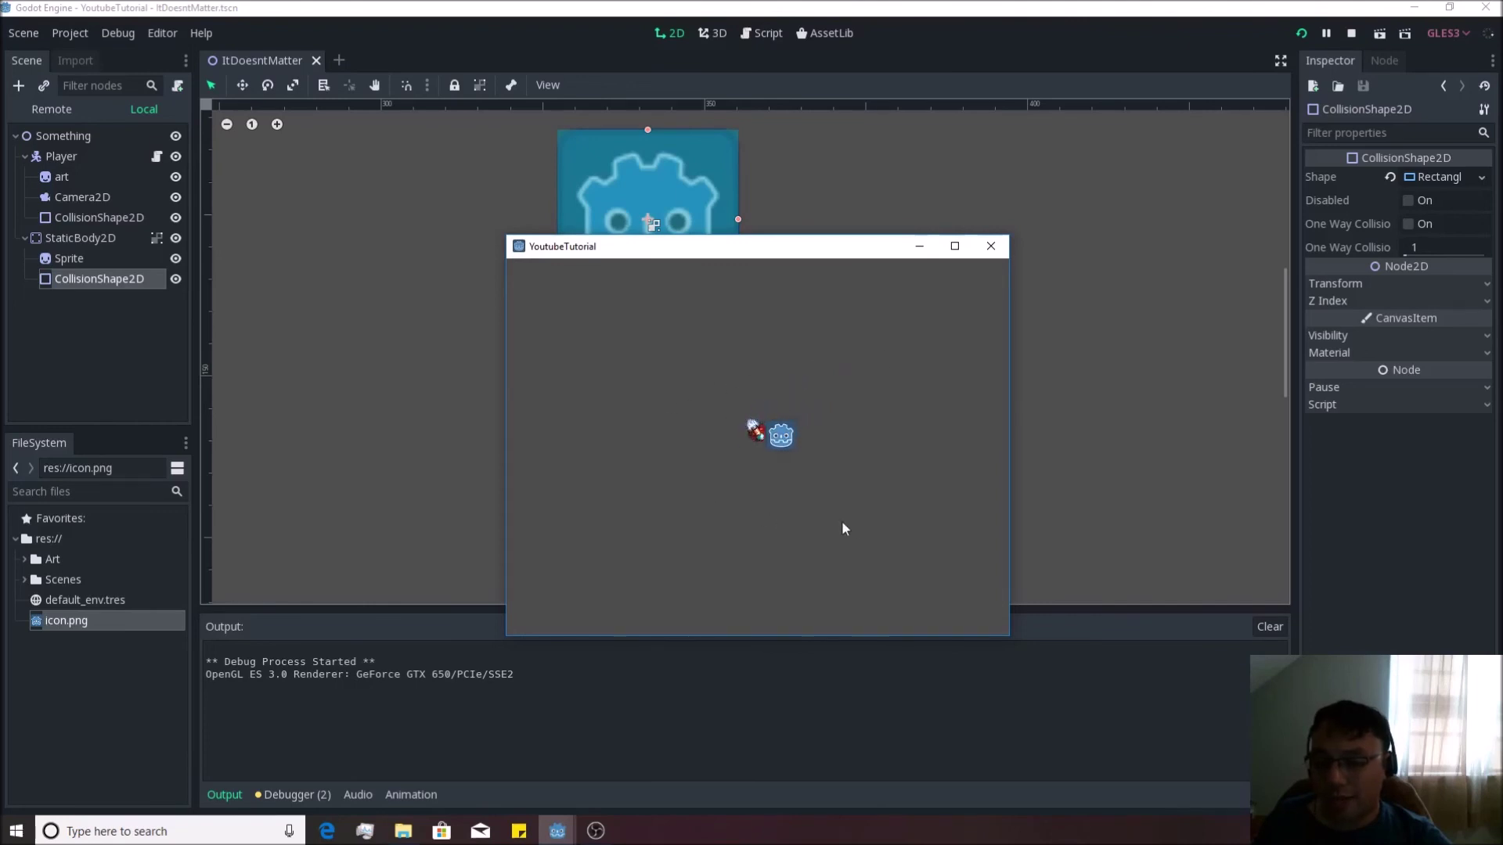
{"action": "key", "text": "Up"}
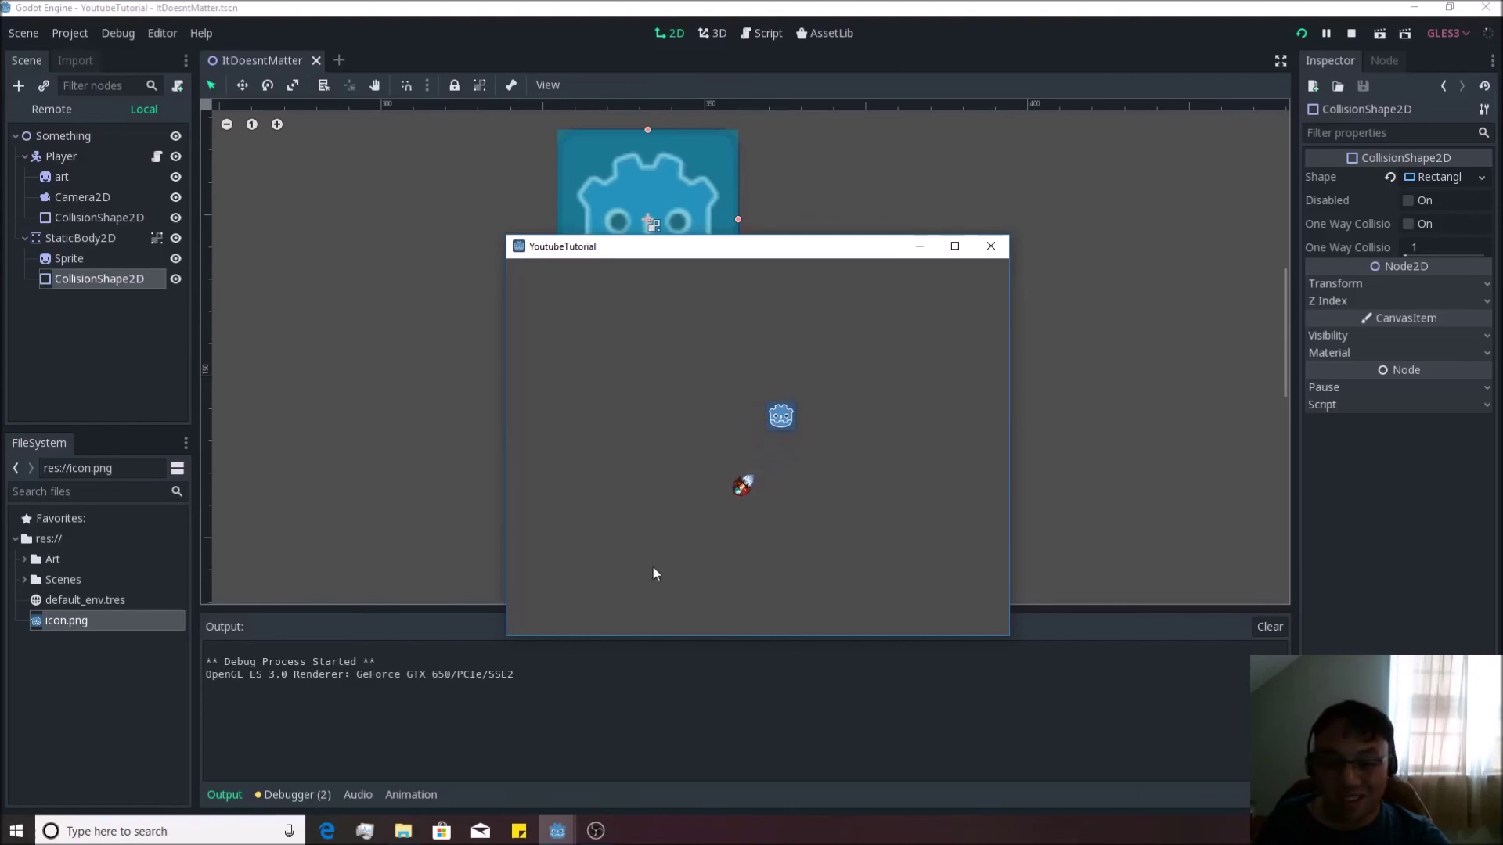
{"action": "key", "text": "Up"}
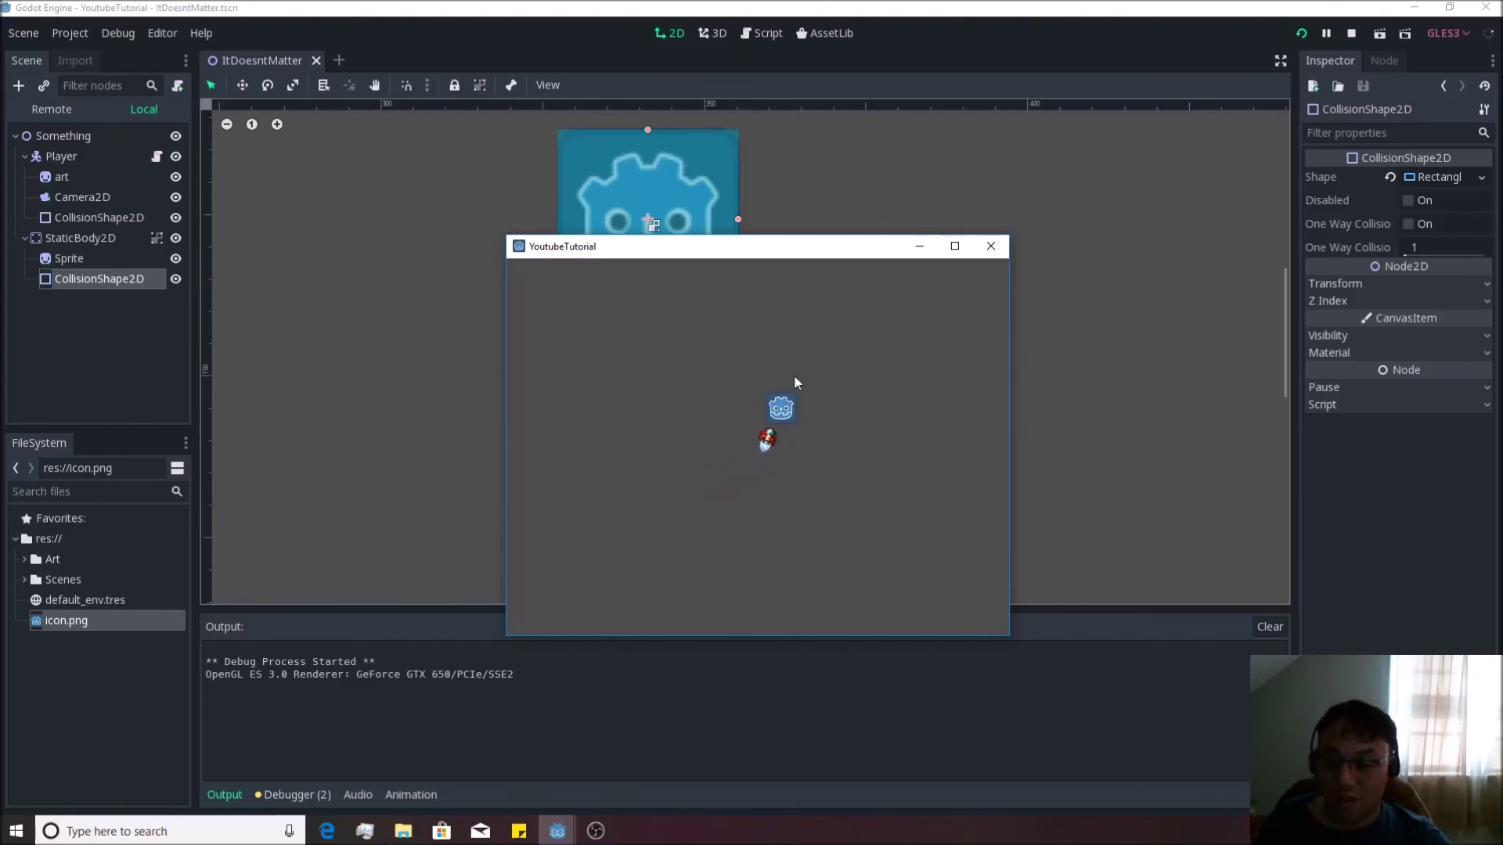
{"action": "key", "text": "Up"}
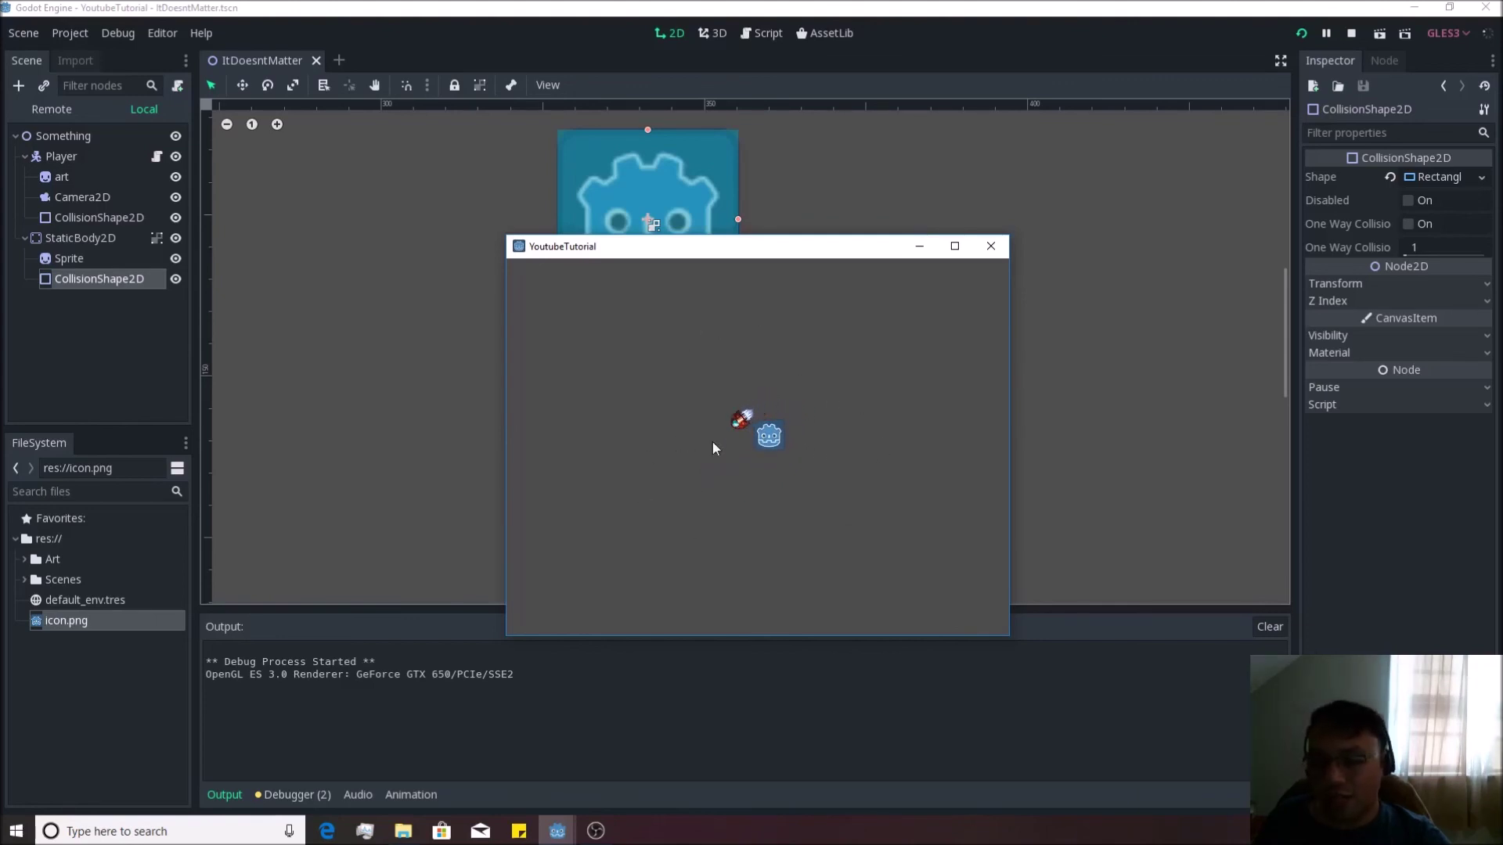
{"action": "key", "text": "Up"}
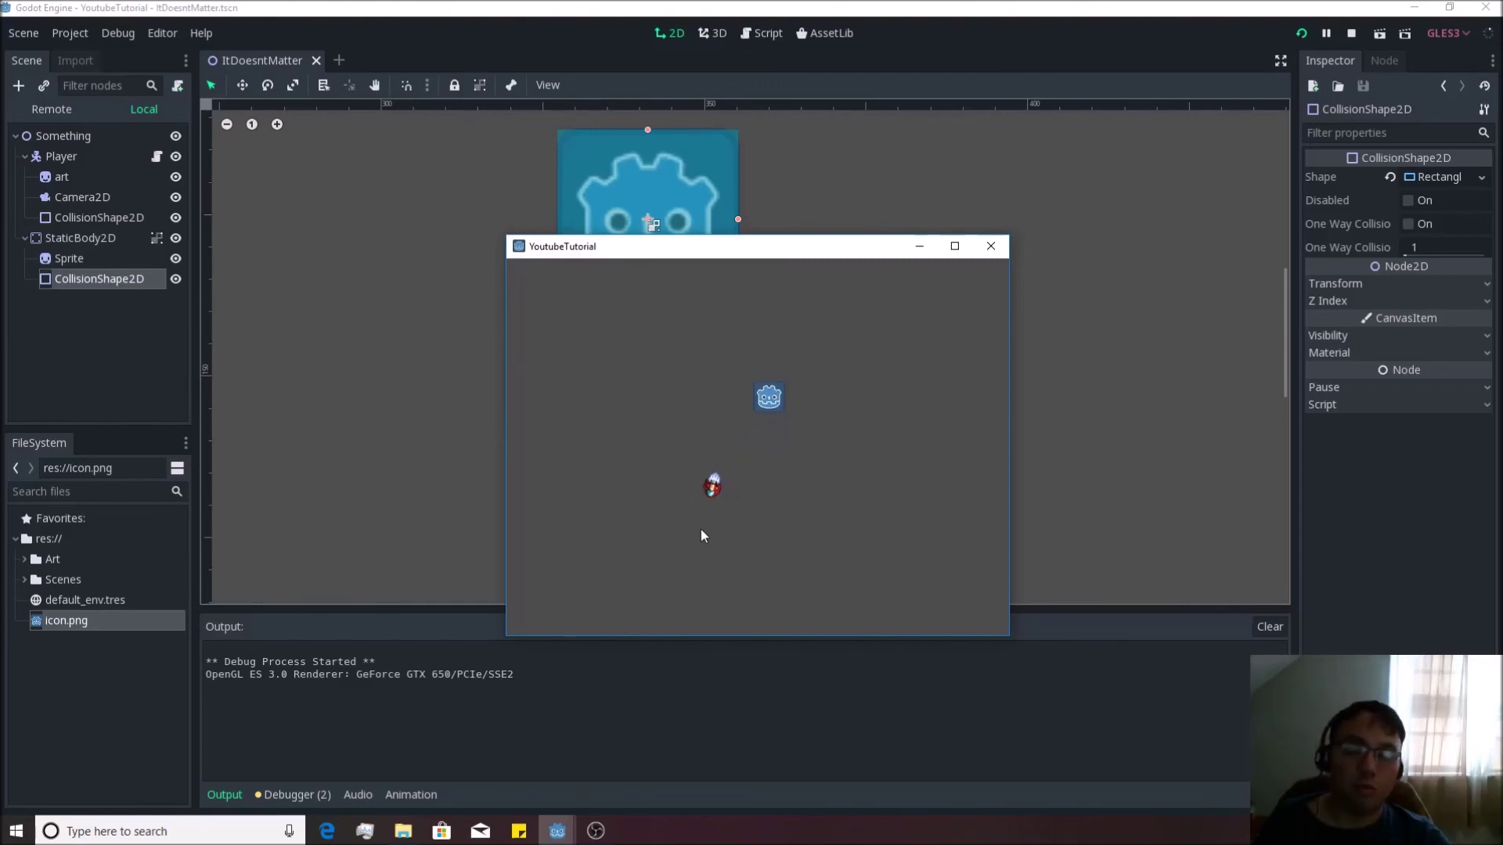
{"action": "key", "text": "F8"}
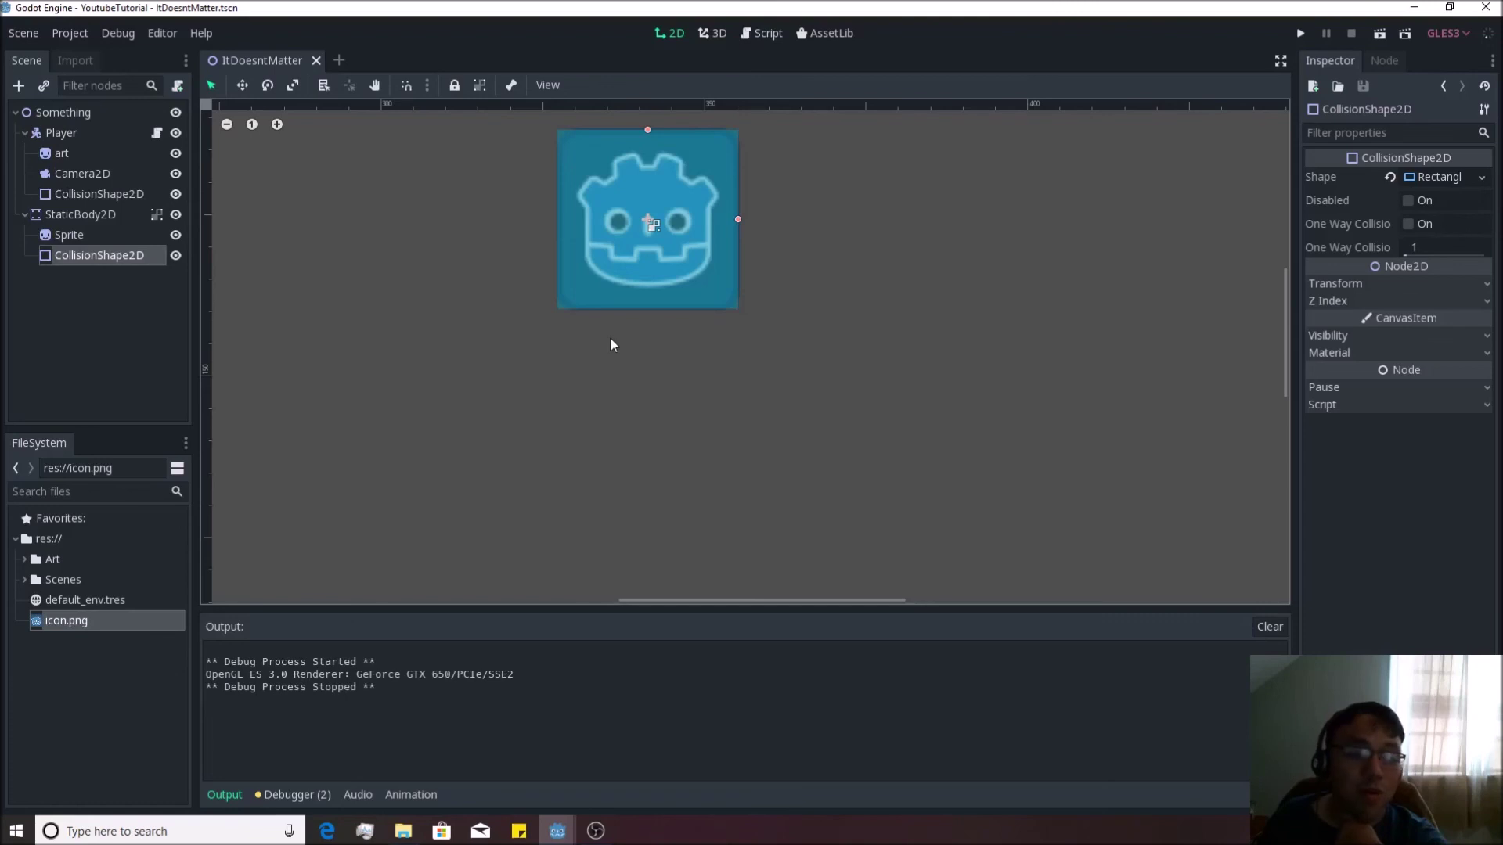
{"action": "scroll", "coordinate": [604, 331], "scroll_direction": "down", "scroll_amount": 6}
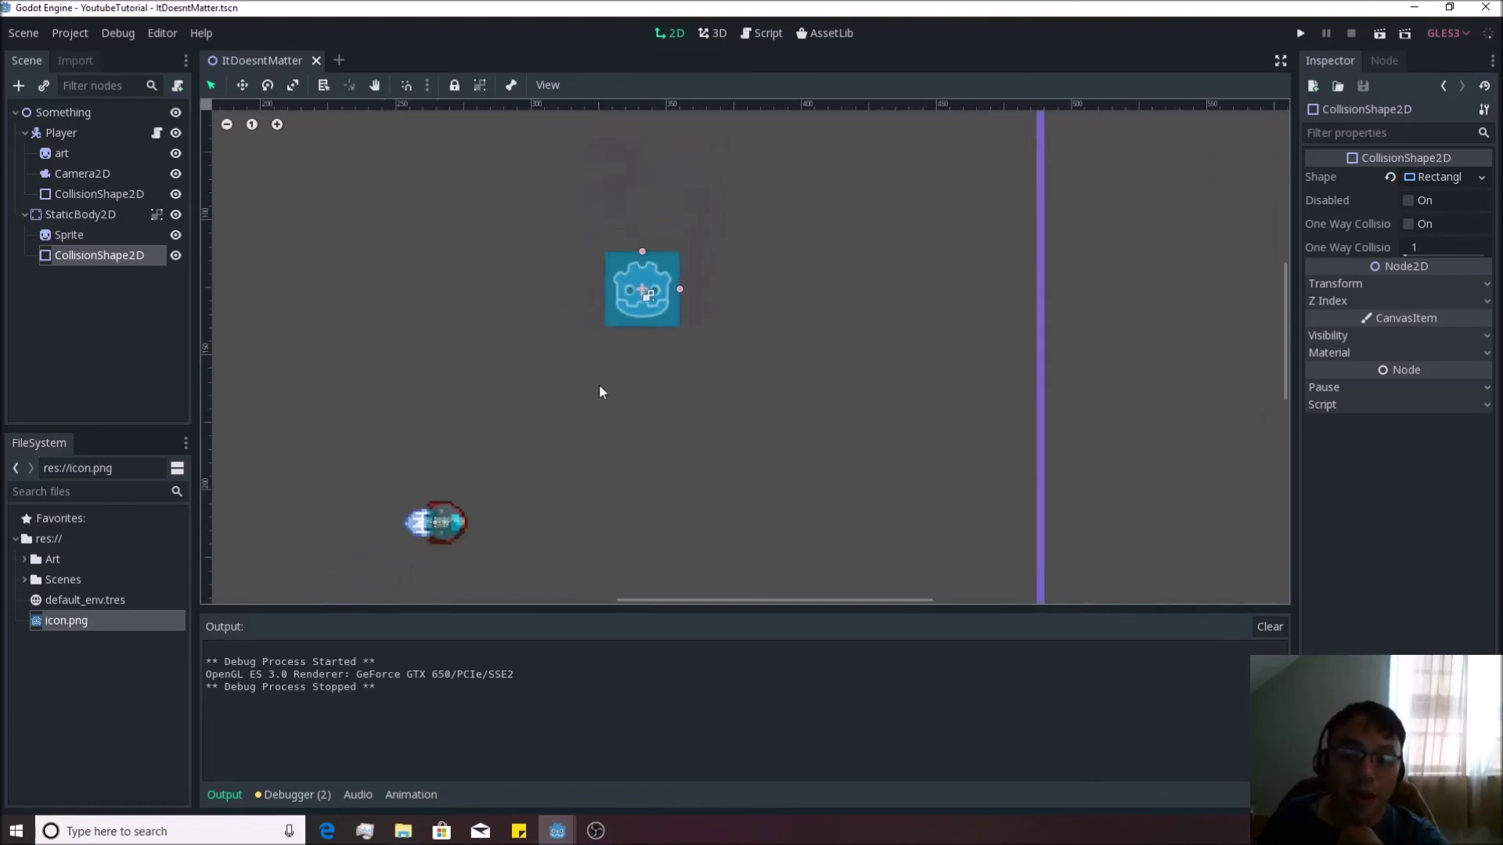
{"action": "middle_click_drag", "start_coordinate": [584, 396], "coordinate": [703, 330]}
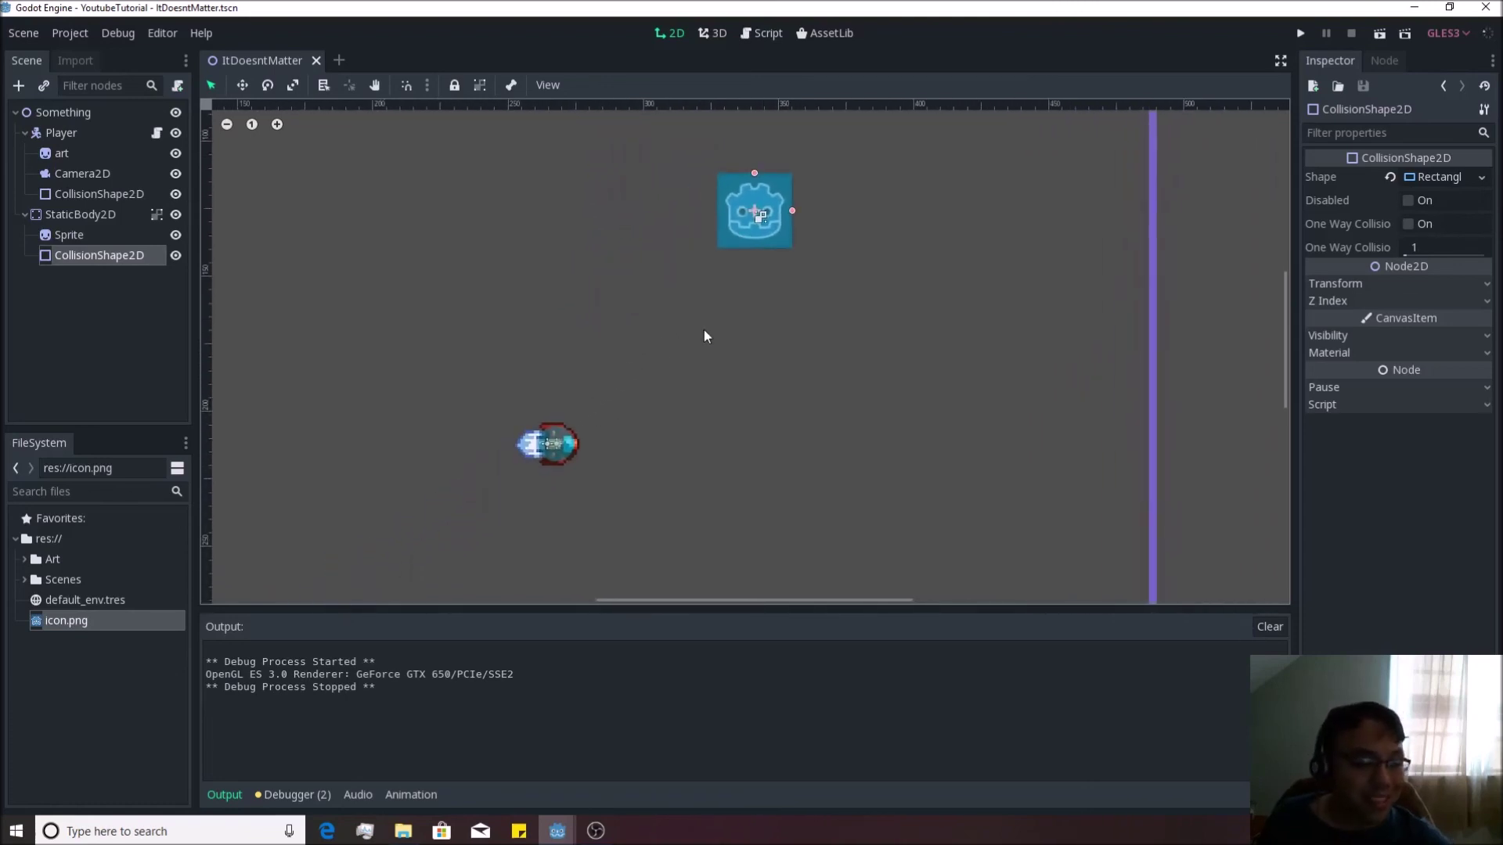